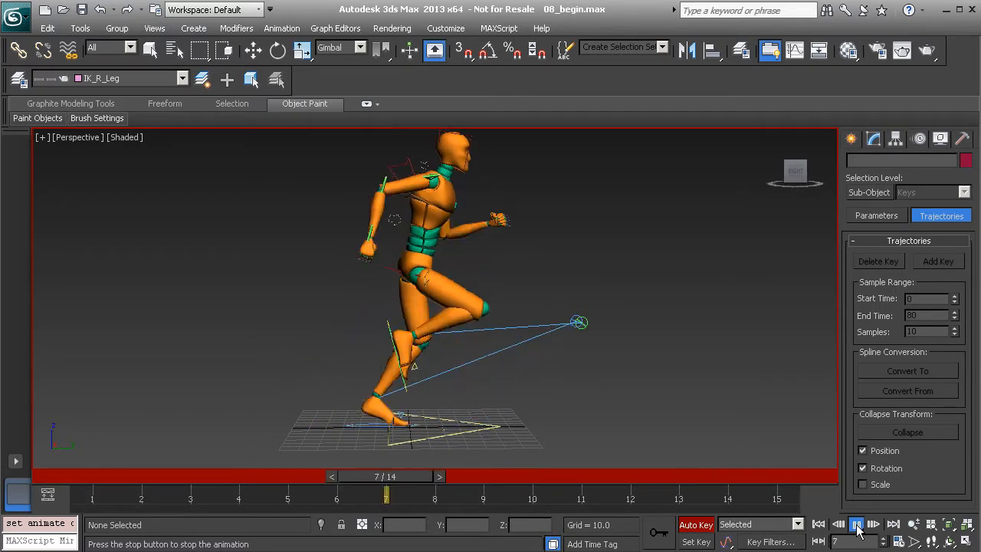
- Stop the run cycle's playback and scrub through the motion back to frame 1
{"action": "left_click", "coordinate": [857, 525]}
{"action": "left_click_drag", "start_coordinate": [678, 479], "coordinate": [173, 479]}
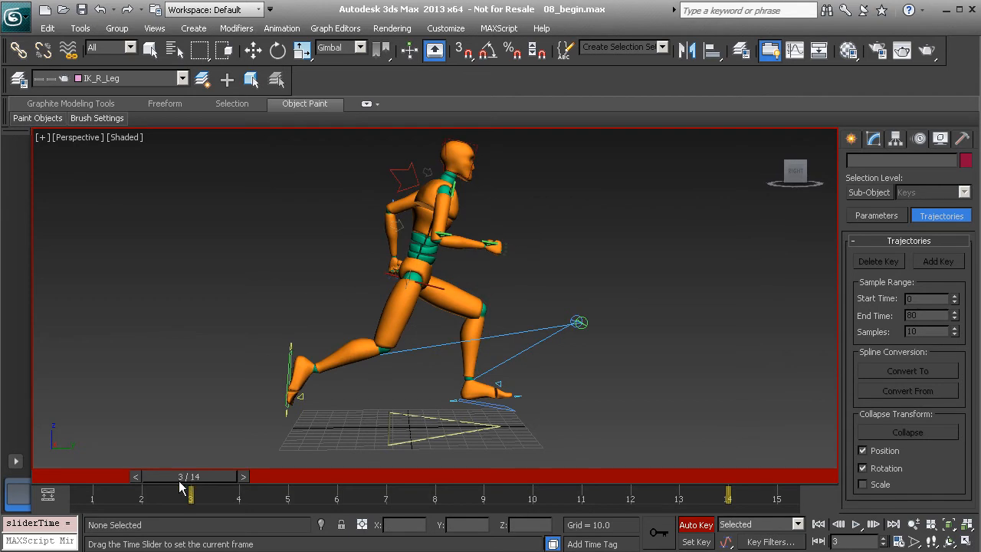
{"action": "left_click_drag", "start_coordinate": [193, 488], "coordinate": [90, 483]}
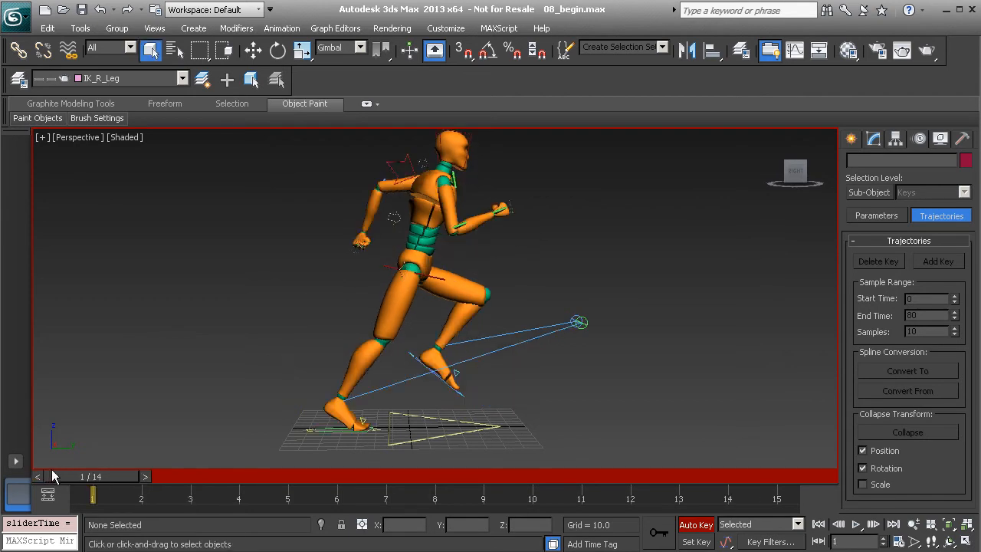
- Open the Curve Editor for the centre-of-gravity control CC_COG01 and display only its Z Position curve
{"action": "left_click", "coordinate": [384, 267]}
{"action": "right_click", "coordinate": [587, 251]}
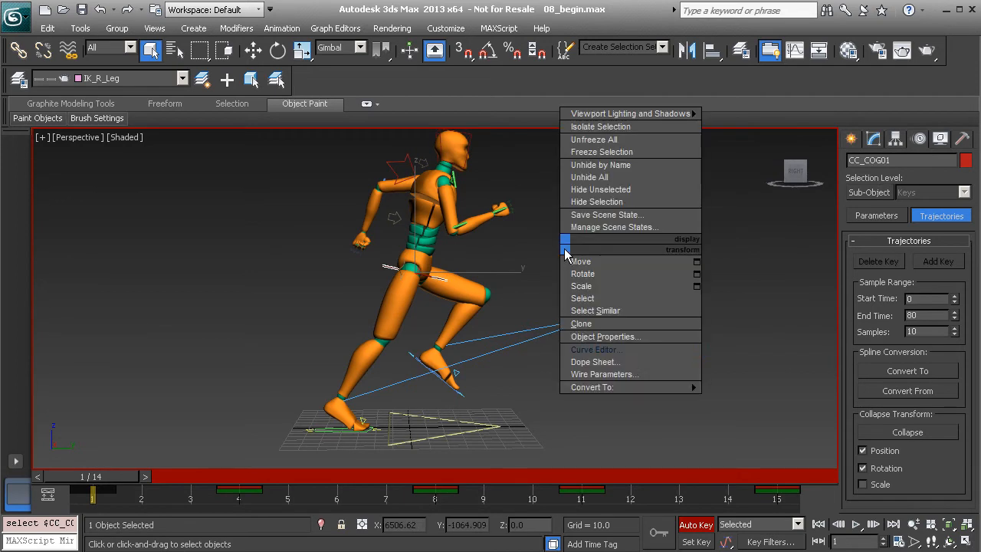
{"action": "left_click", "coordinate": [599, 354]}
{"action": "left_click_drag", "start_coordinate": [604, 432], "coordinate": [444, 153]}
{"action": "left_click", "coordinate": [265, 321]}
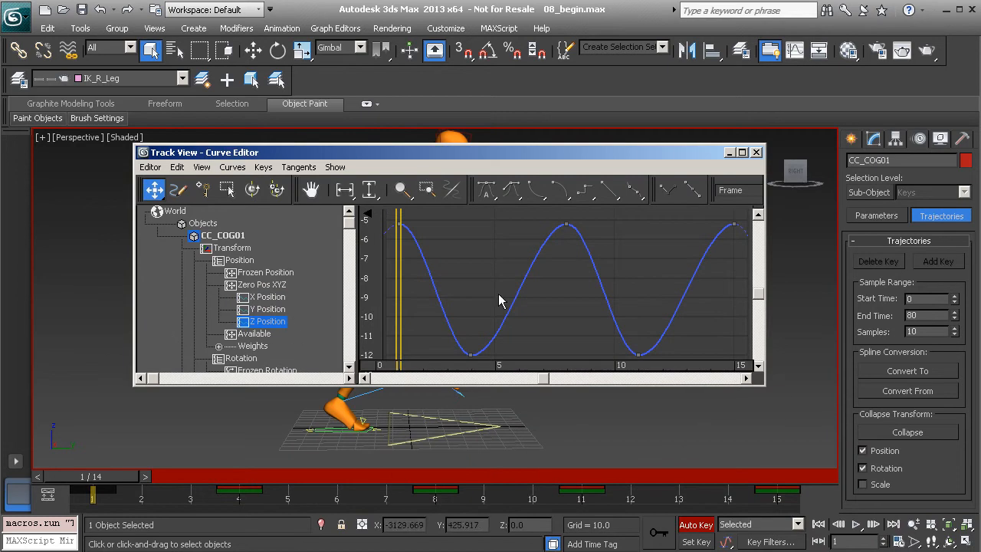
{"action": "middle_click_drag", "start_coordinate": [498, 246], "coordinate": [517, 294], "text": "ctrl+alt"}
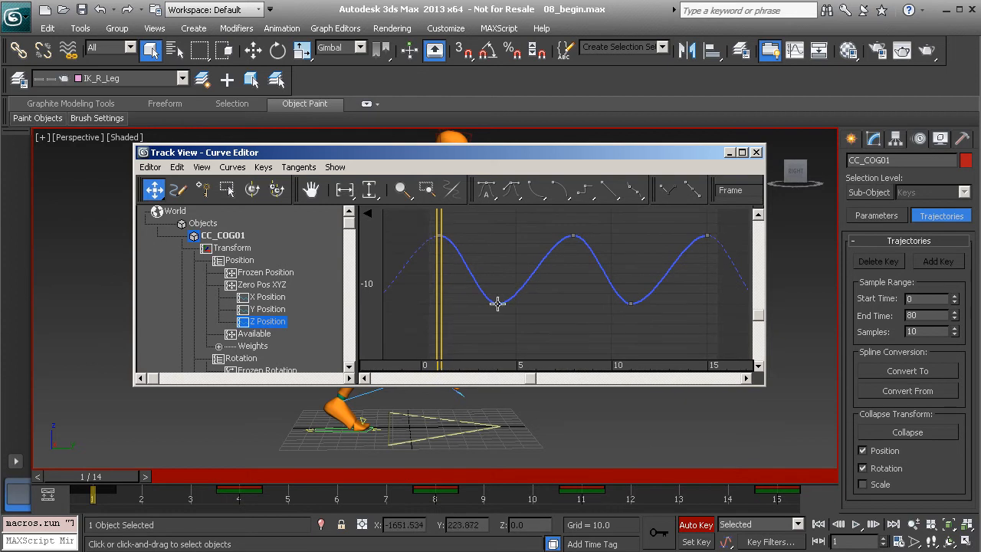
- Set the two low Z Position keys at frames 4 and 11 to spline tangents and break the frame 4 key's tangents
{"action": "mouse_move", "coordinate": [115, 475]}
{"action": "left_mouse_down"}
{"action": "mouse_move", "coordinate": [230, 475]}
{"action": "mouse_move", "coordinate": [115, 476]}
{"action": "left_mouse_up"}
{"action": "left_click_drag", "start_coordinate": [463, 284], "coordinate": [683, 328]}
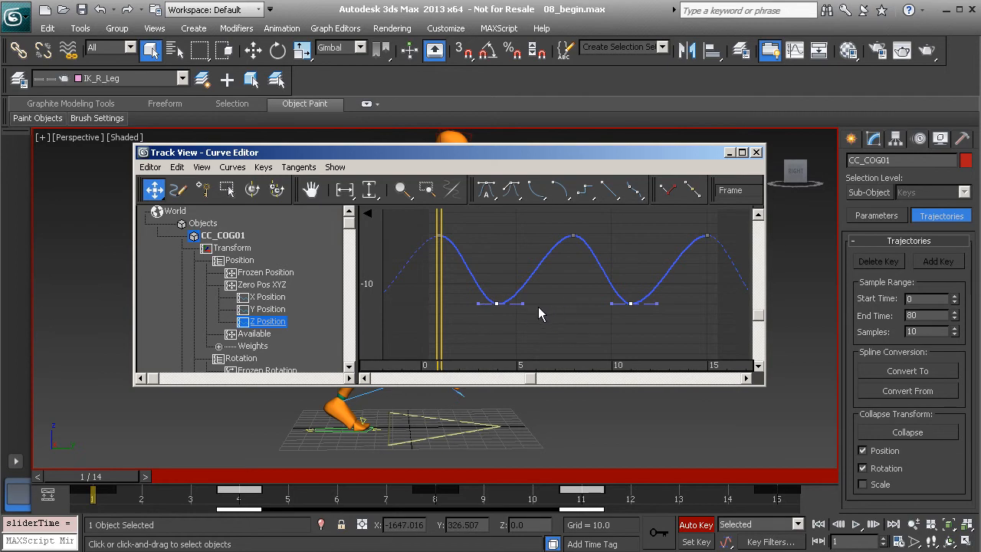
{"action": "left_click", "coordinate": [511, 190]}
{"action": "left_click_drag", "start_coordinate": [476, 242], "coordinate": [533, 336]}
{"action": "left_click", "coordinate": [298, 167]}
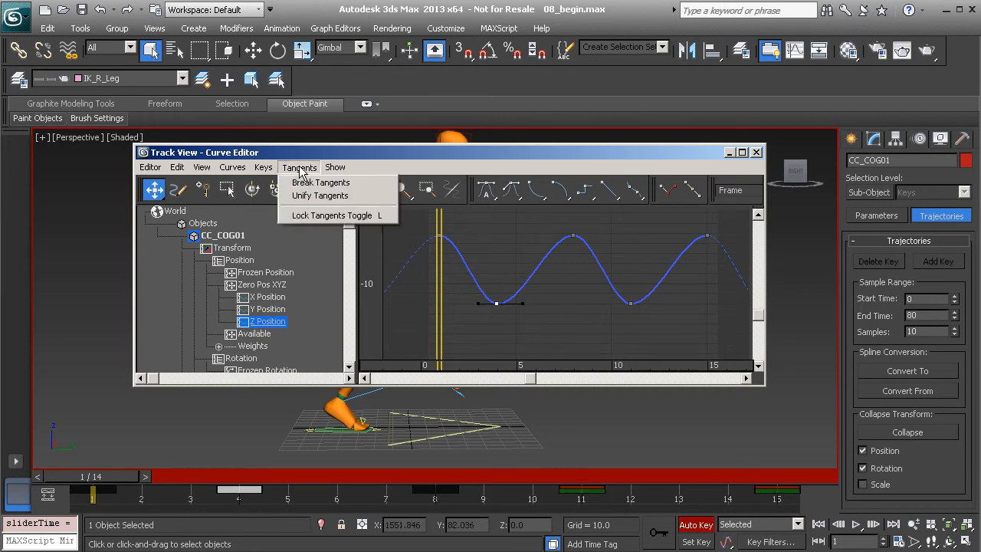
{"action": "left_click", "coordinate": [307, 185]}
- Raise the incoming tangent handles of the frame 4 and frame 11 keys so the Z curve drops steeply into both low points
{"action": "left_click_drag", "start_coordinate": [479, 303], "coordinate": [489, 262]}
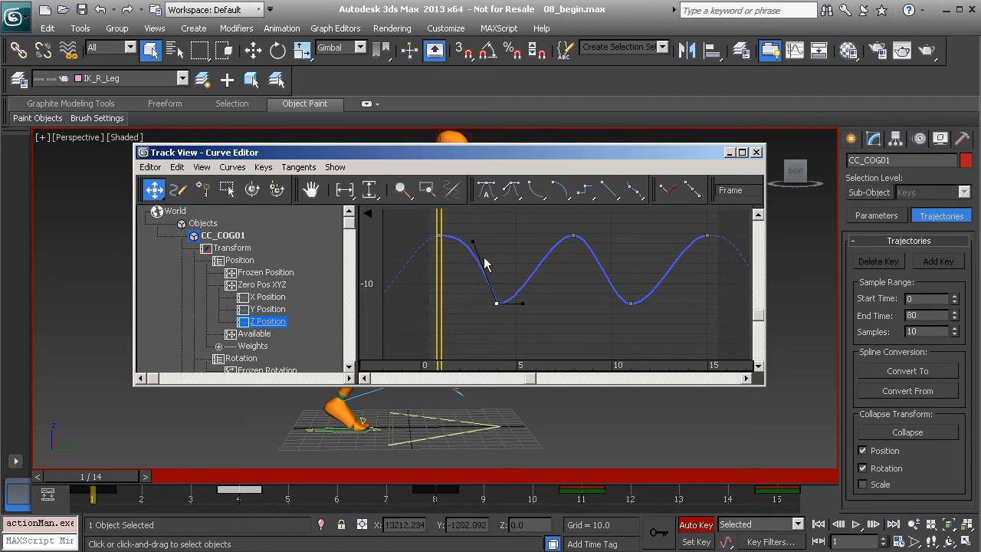
{"action": "left_click_drag", "start_coordinate": [606, 275], "coordinate": [666, 322]}
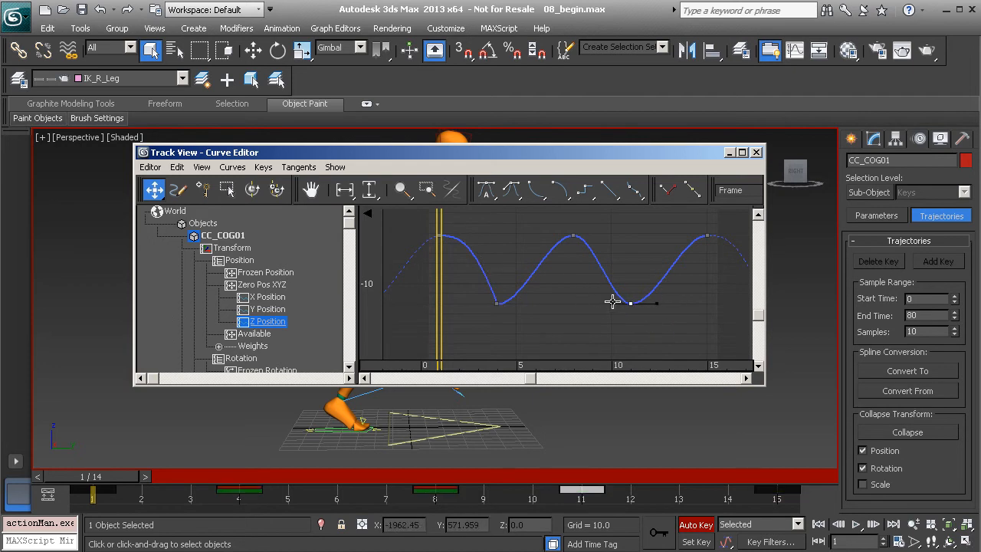
{"action": "left_click_drag", "start_coordinate": [611, 304], "coordinate": [617, 266]}
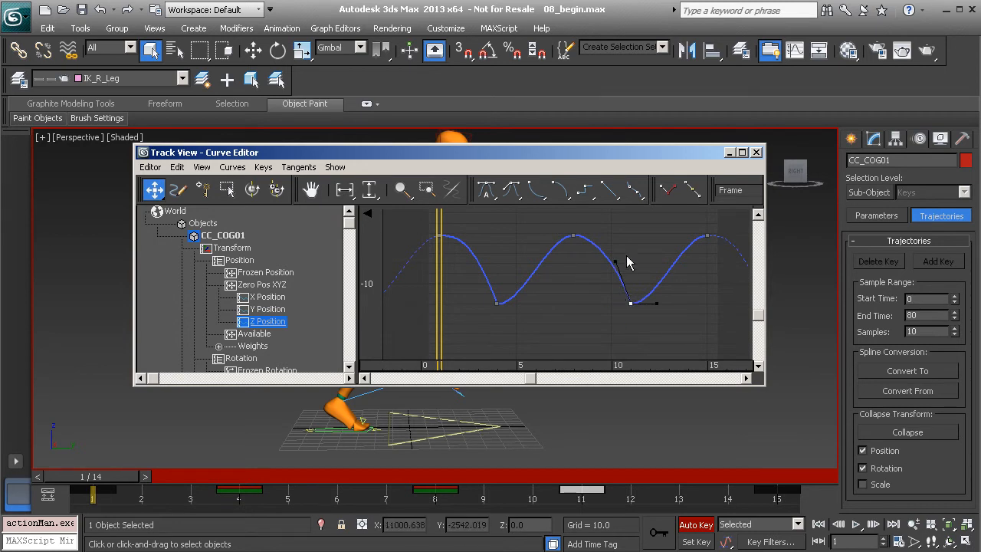
{"action": "mouse_move", "coordinate": [615, 262]}
{"action": "left_mouse_down"}
{"action": "mouse_move", "coordinate": [624, 264]}
{"action": "mouse_move", "coordinate": [623, 252]}
{"action": "left_mouse_up"}
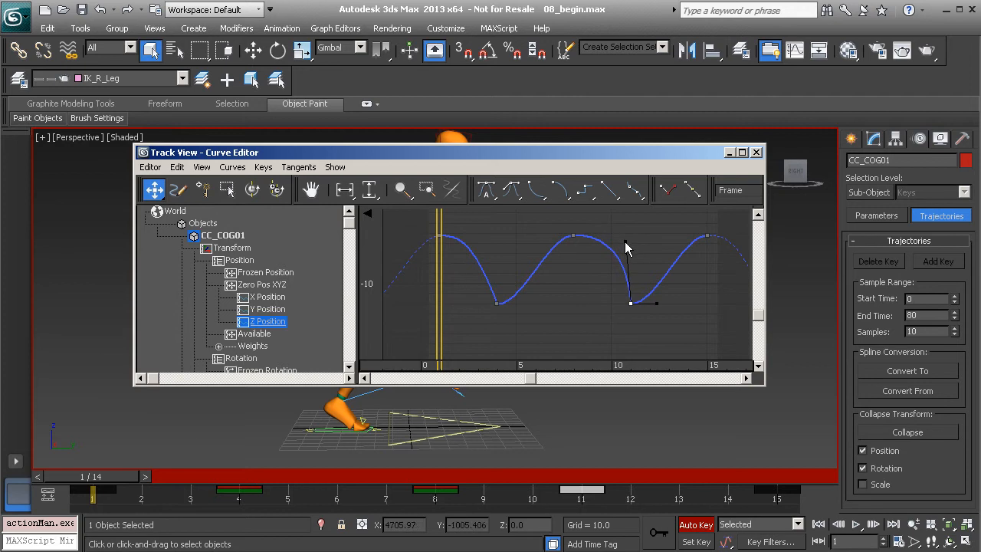
{"action": "left_click_drag", "start_coordinate": [482, 284], "coordinate": [549, 340]}
{"action": "left_click_drag", "start_coordinate": [474, 242], "coordinate": [485, 240]}
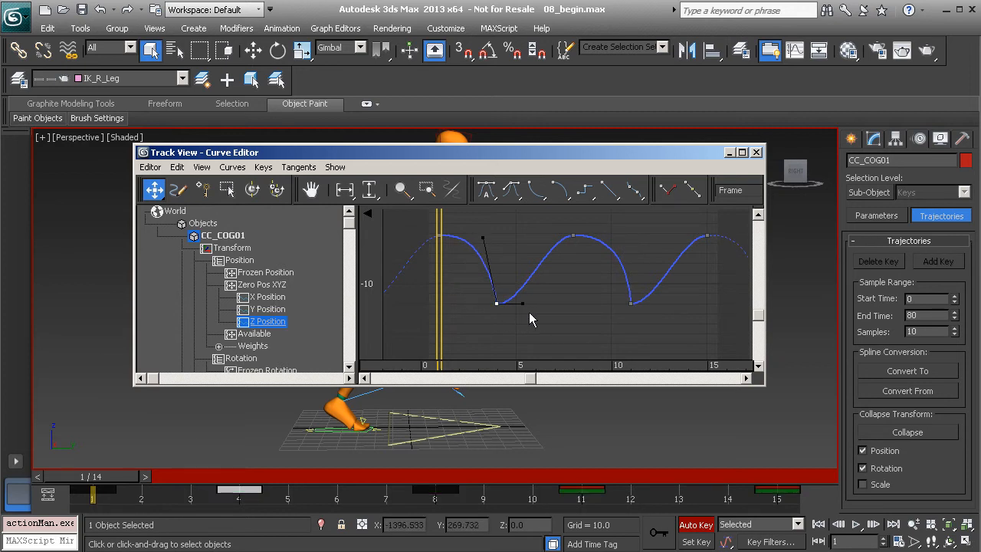
{"action": "left_click_drag", "start_coordinate": [482, 242], "coordinate": [485, 245]}
- Try unified and automatic tangents on the frame 4 key, and undo the changes
{"action": "left_click", "coordinate": [299, 167]}
{"action": "left_click", "coordinate": [313, 198]}
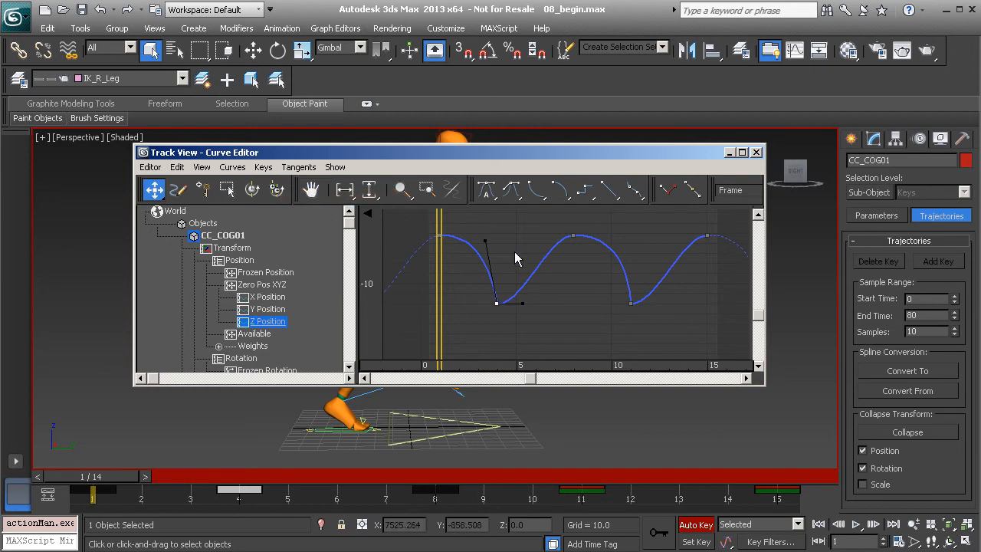
{"action": "left_click_drag", "start_coordinate": [485, 242], "coordinate": [471, 264]}
{"action": "key", "text": "ctrl+z"}
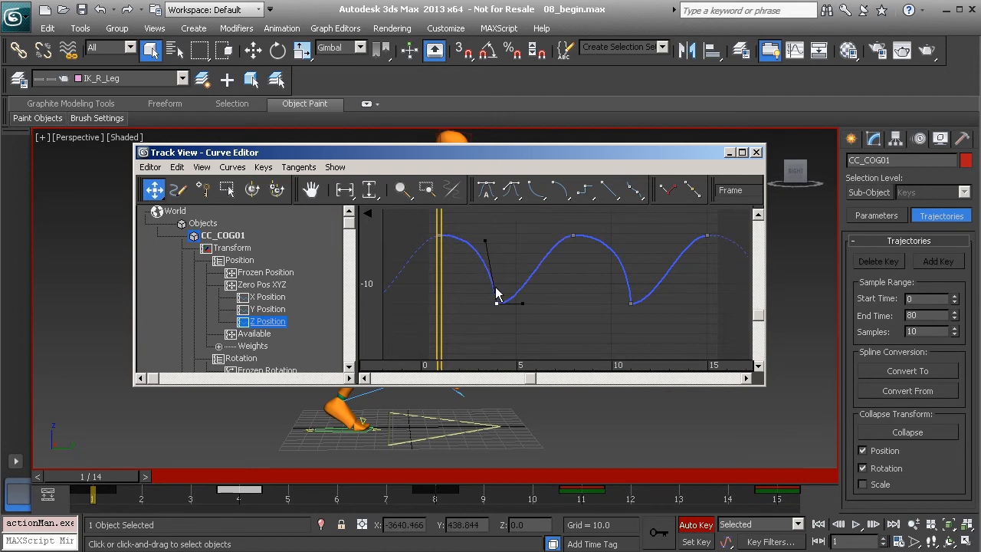
{"action": "left_click", "coordinate": [485, 196]}
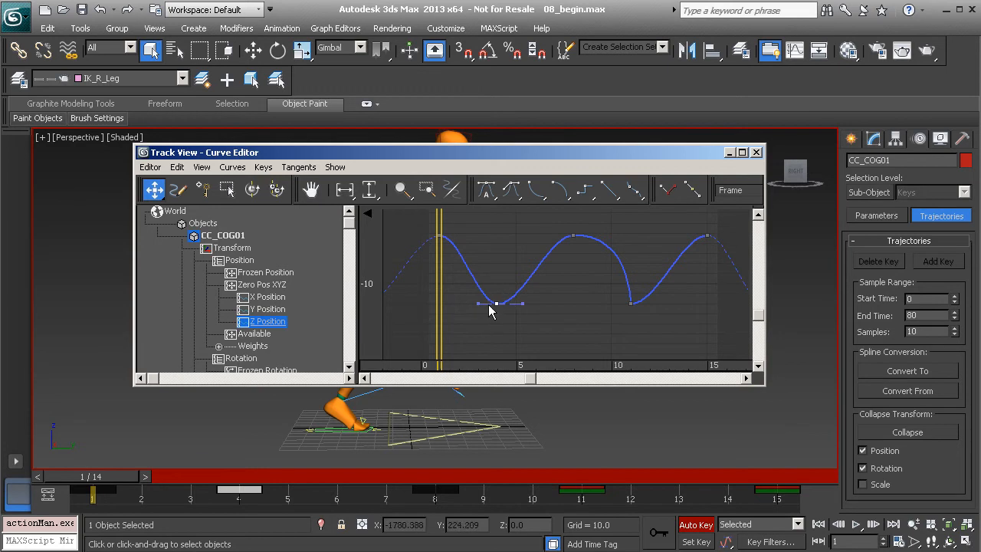
{"action": "left_click_drag", "start_coordinate": [488, 309], "coordinate": [486, 310], "text": "shift"}
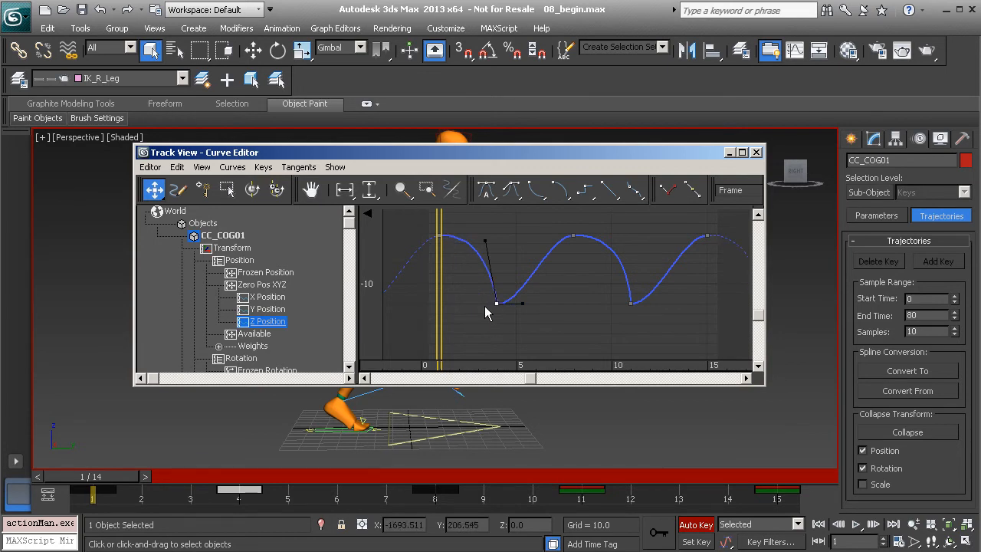
- Break the frame 4 key's tangents again and check the frame 11 key's handles
{"action": "left_click", "coordinate": [291, 169]}
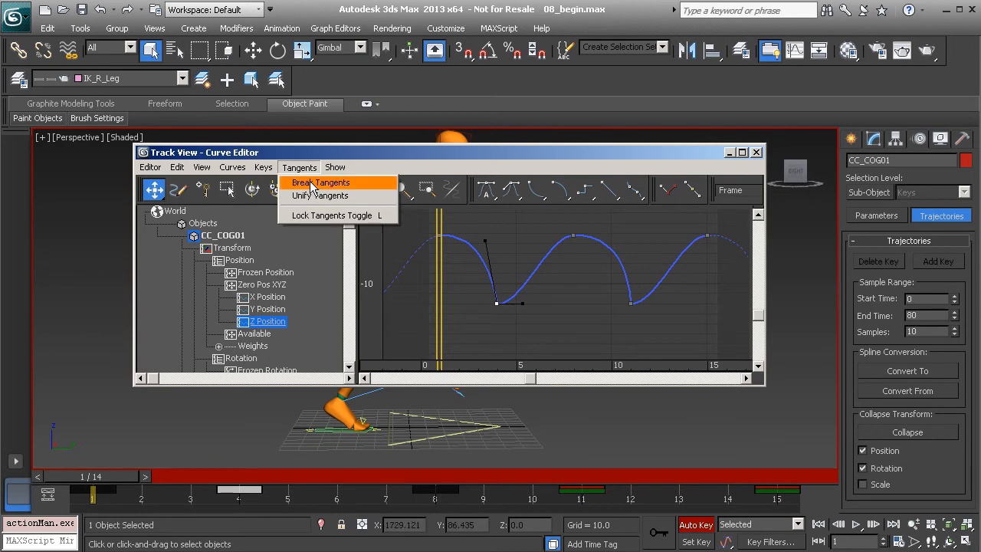
{"action": "left_click", "coordinate": [311, 183]}
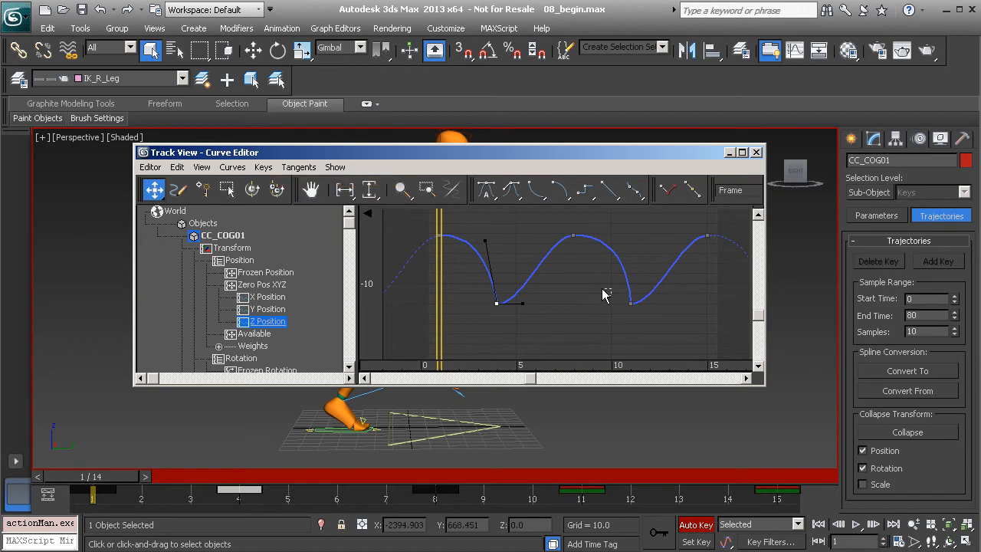
{"action": "left_click", "coordinate": [630, 304]}
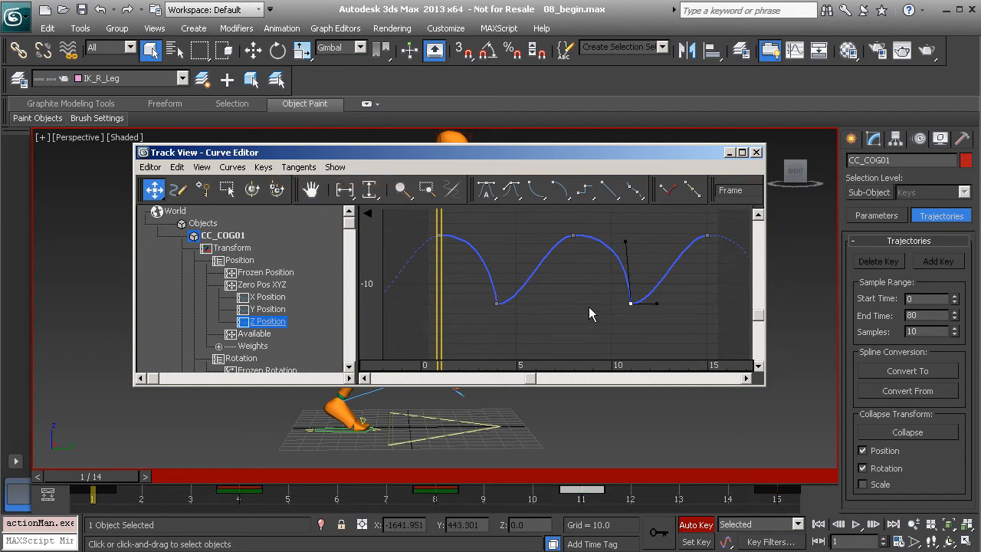
{"action": "left_click", "coordinate": [589, 307]}
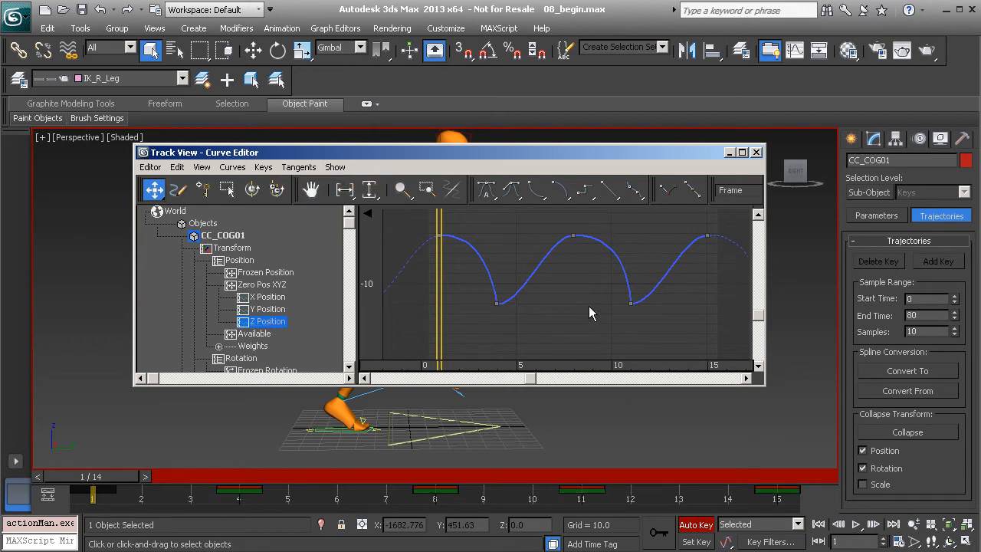
- Minimize the Curve Editor, play back the run cycle, and stop at frame 3 to inspect the pose
{"action": "left_click", "coordinate": [729, 152]}
{"action": "left_click", "coordinate": [855, 524]}
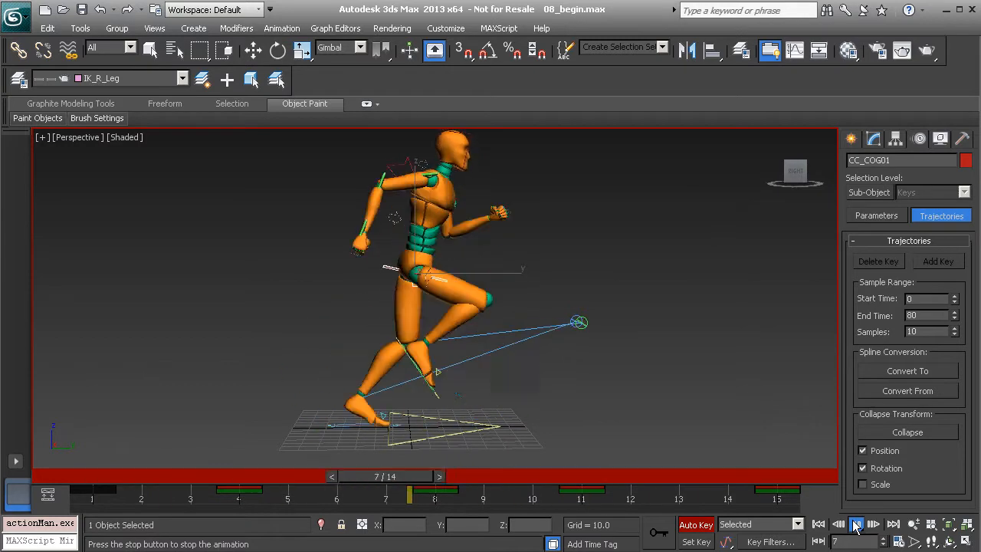
{"action": "left_click", "coordinate": [855, 524]}
{"action": "left_click_drag", "start_coordinate": [658, 487], "coordinate": [227, 500]}
{"action": "key", "text": "q"}
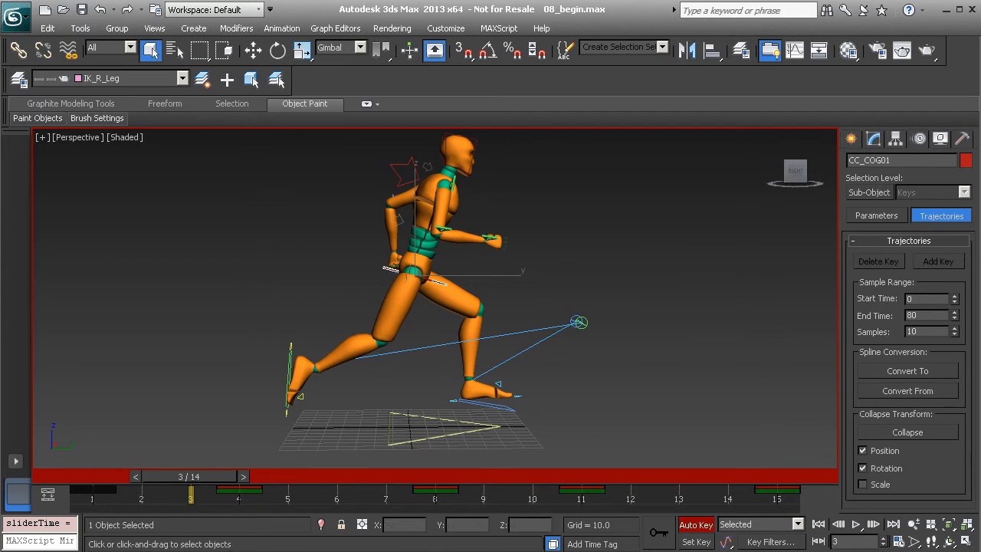
- Compare the body's height and foot contact at frames 3 to 5 with the Z Position curve
{"action": "mouse_move", "coordinate": [590, 305]}
{"action": "middle_mouse_down"}
{"action": "mouse_move", "coordinate": [552, 318]}
{"action": "mouse_move", "coordinate": [582, 306]}
{"action": "middle_mouse_up"}
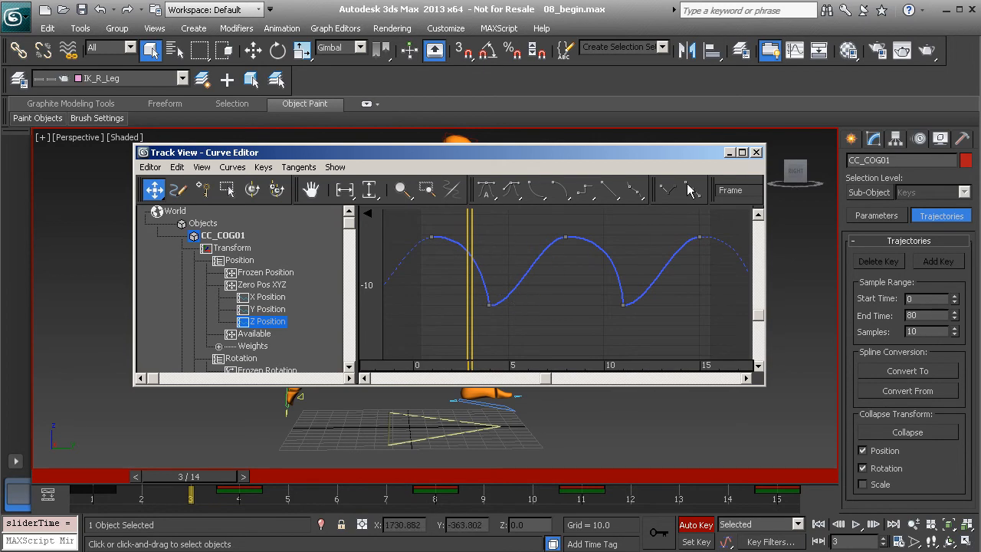
{"action": "left_click", "coordinate": [730, 152]}
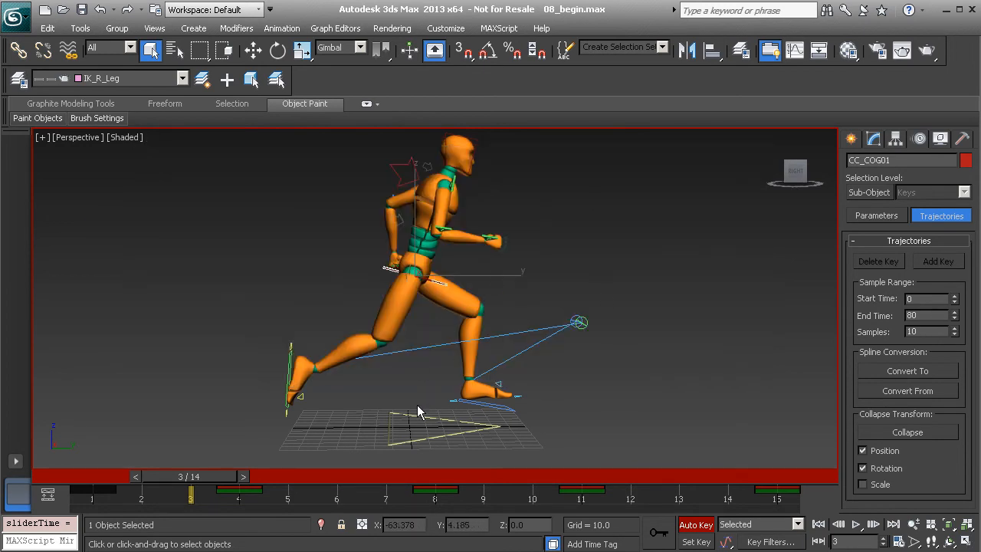
{"action": "left_click_drag", "start_coordinate": [217, 476], "coordinate": [249, 491]}
{"action": "key", "text": "q"}
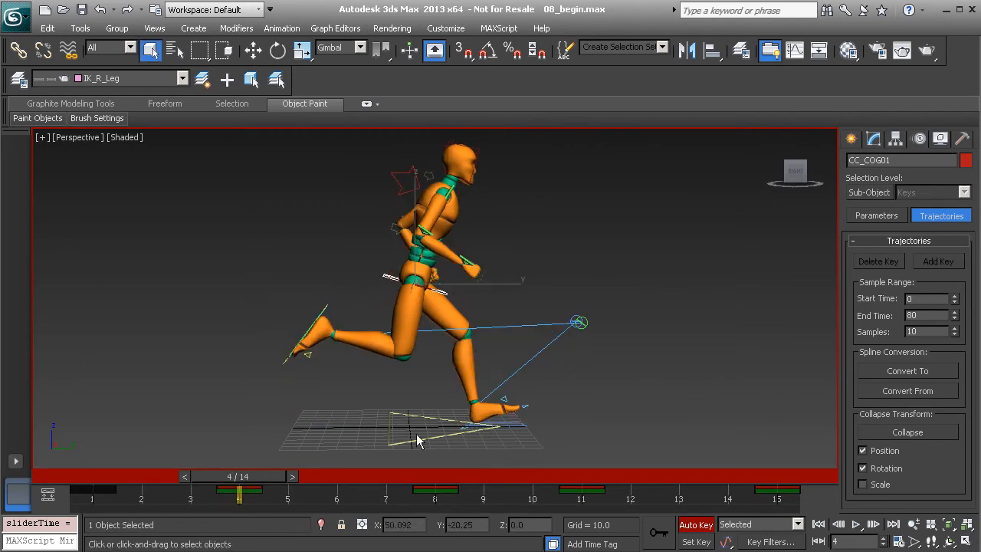
{"action": "left_click_drag", "start_coordinate": [240, 482], "coordinate": [270, 483]}
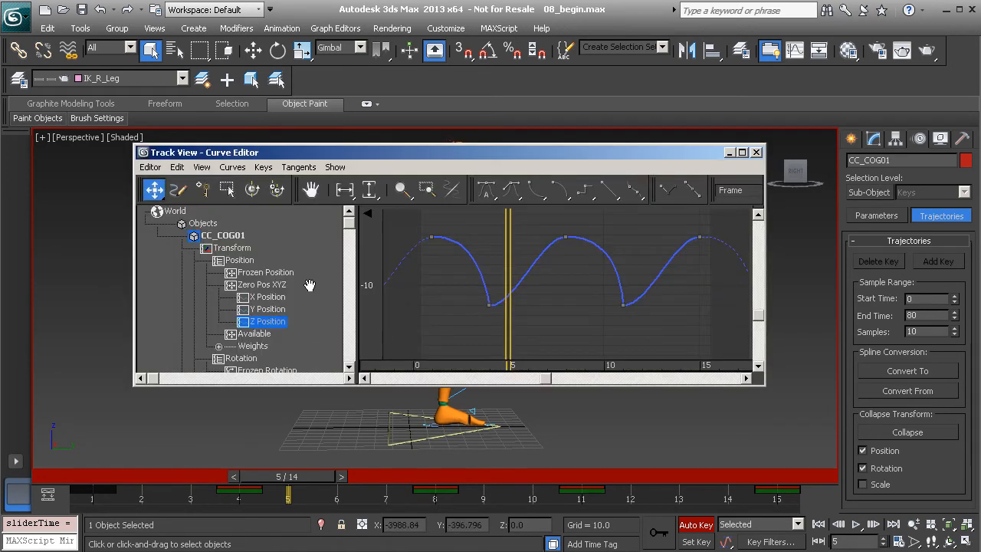
- Select all Z Position keys and shift them forward one frame by entering n+1 as their frame
{"action": "left_click_drag", "start_coordinate": [403, 222], "coordinate": [716, 342]}
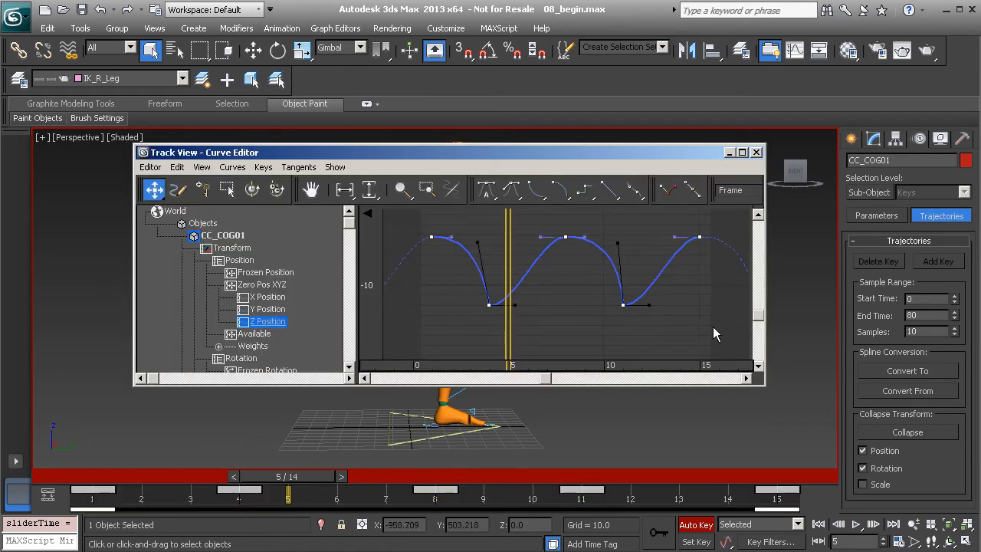
{"action": "left_click_drag", "start_coordinate": [767, 389], "coordinate": [866, 386]}
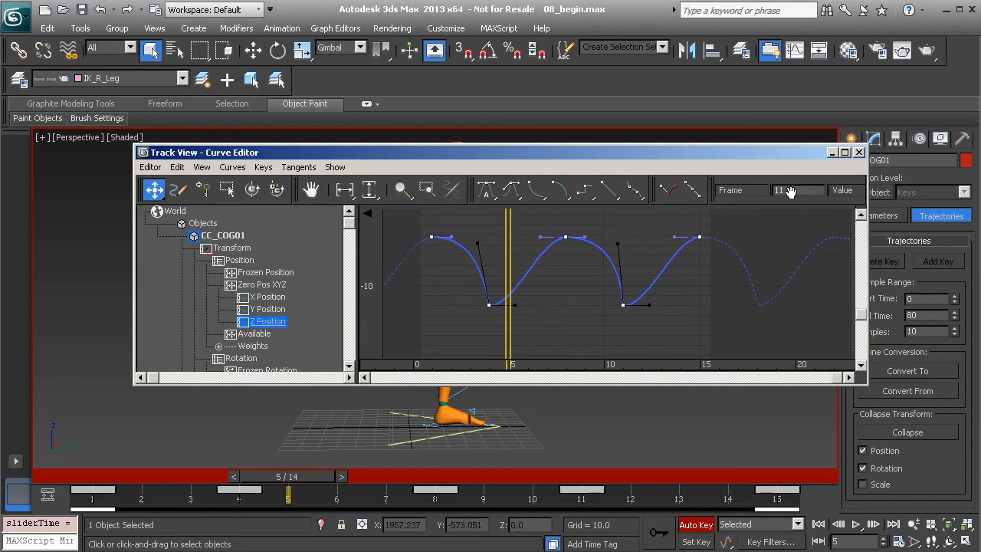
{"action": "left_click_drag", "start_coordinate": [864, 389], "coordinate": [893, 388]}
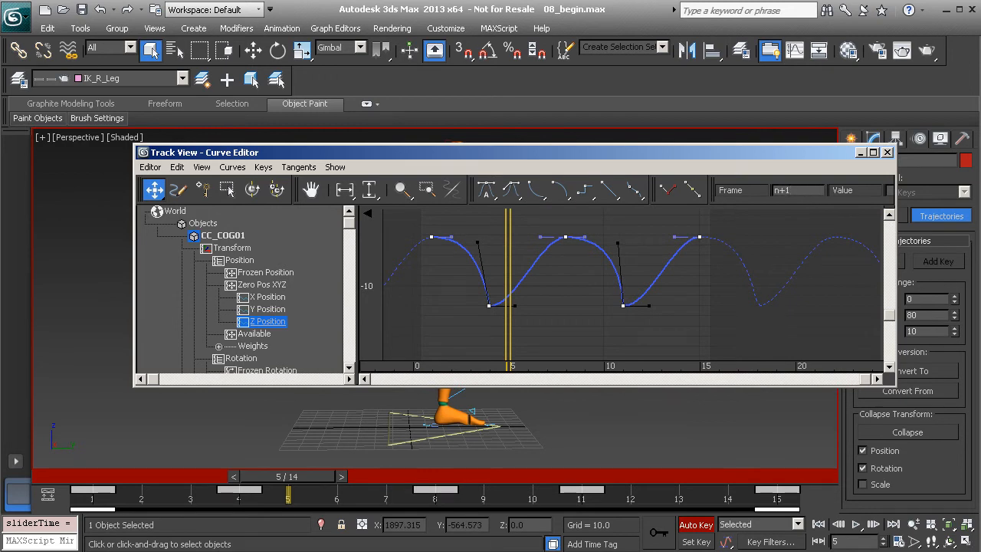
{"action": "key", "text": "Return"}
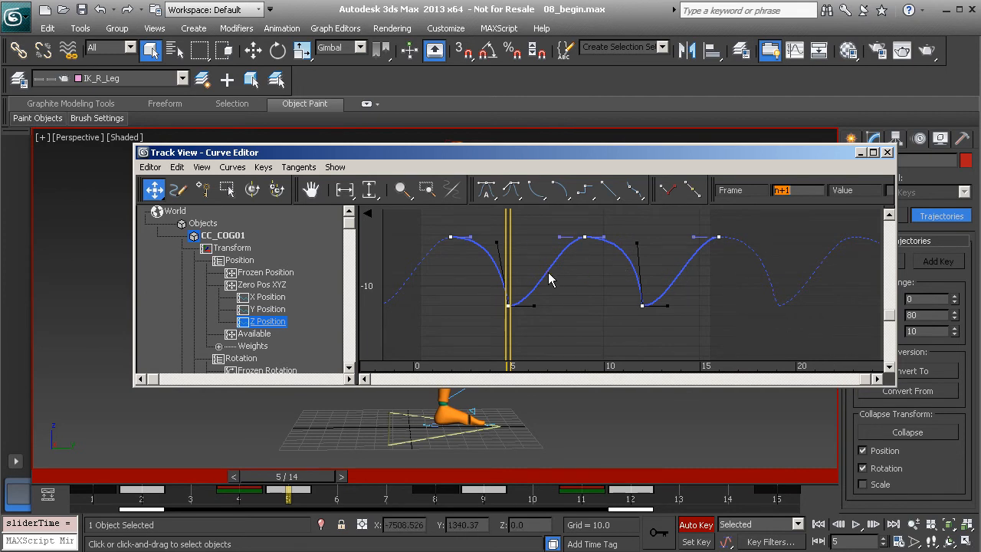
{"action": "middle_click_drag", "start_coordinate": [585, 263], "coordinate": [530, 263]}
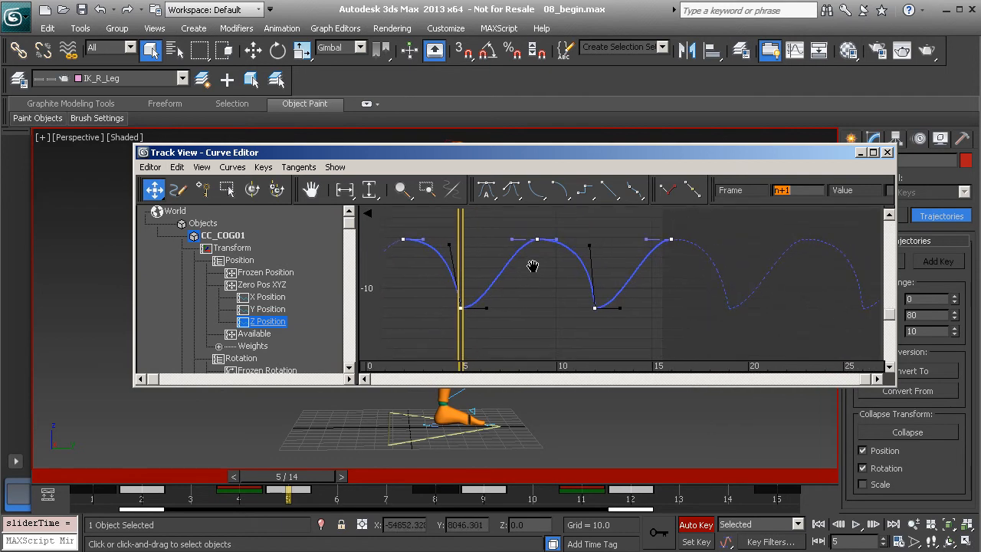
- Halve the values of all selected Z Position keys with a relative value expression to reduce the up-and-down motion
{"action": "left_click_drag", "start_coordinate": [890, 383], "coordinate": [942, 382]}
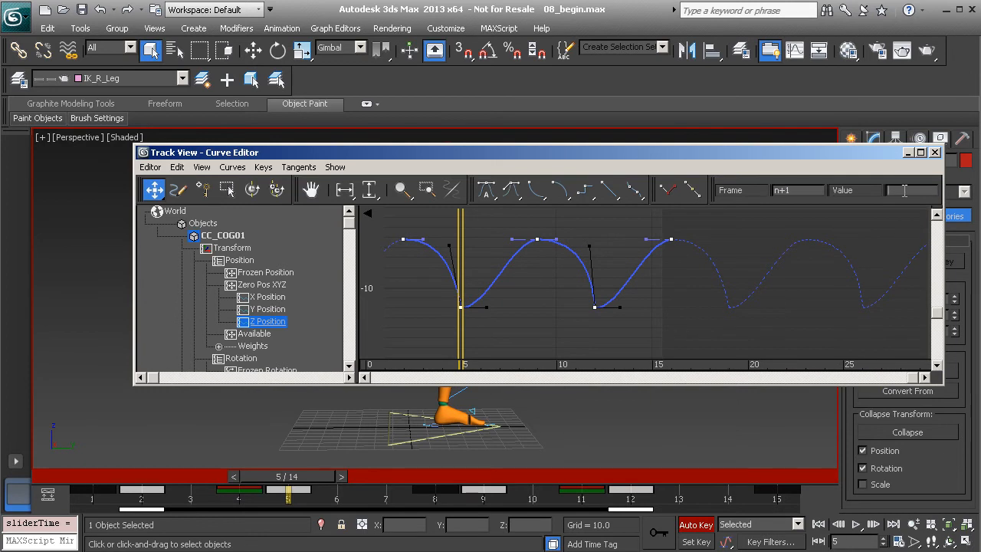
{"action": "type", "text": "5"}
{"action": "key", "text": "Return"}
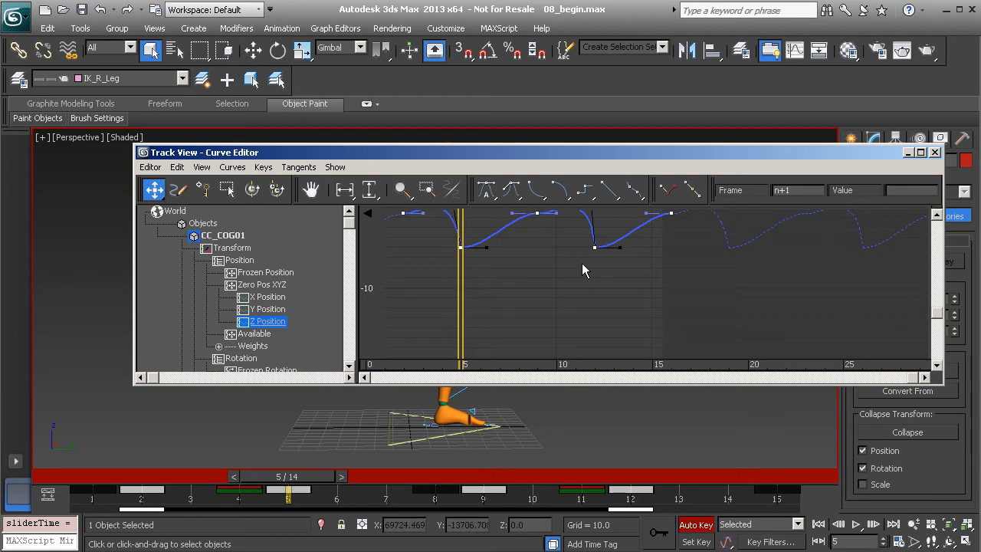
{"action": "middle_click_drag", "start_coordinate": [567, 269], "coordinate": [587, 304]}
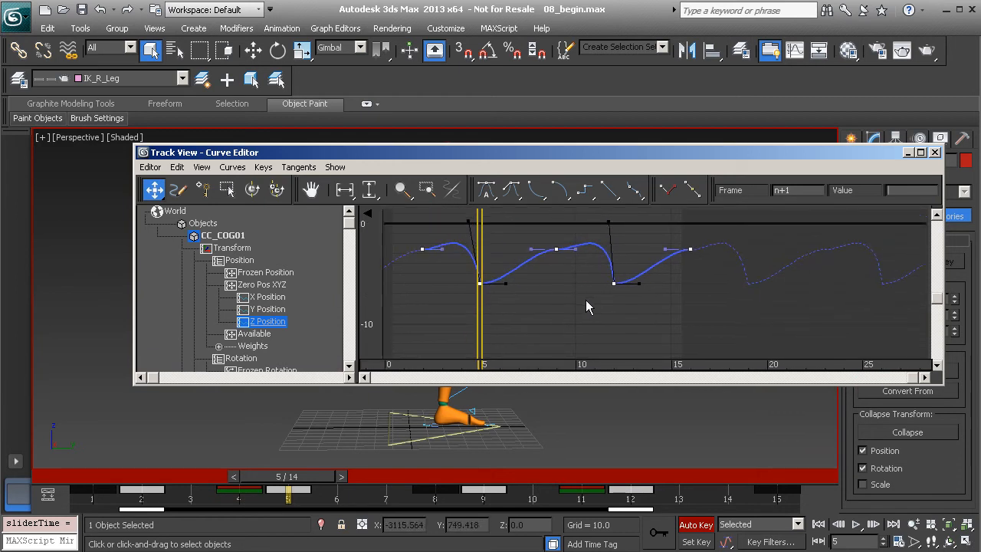
{"action": "middle_click_drag", "start_coordinate": [566, 276], "coordinate": [573, 293]}
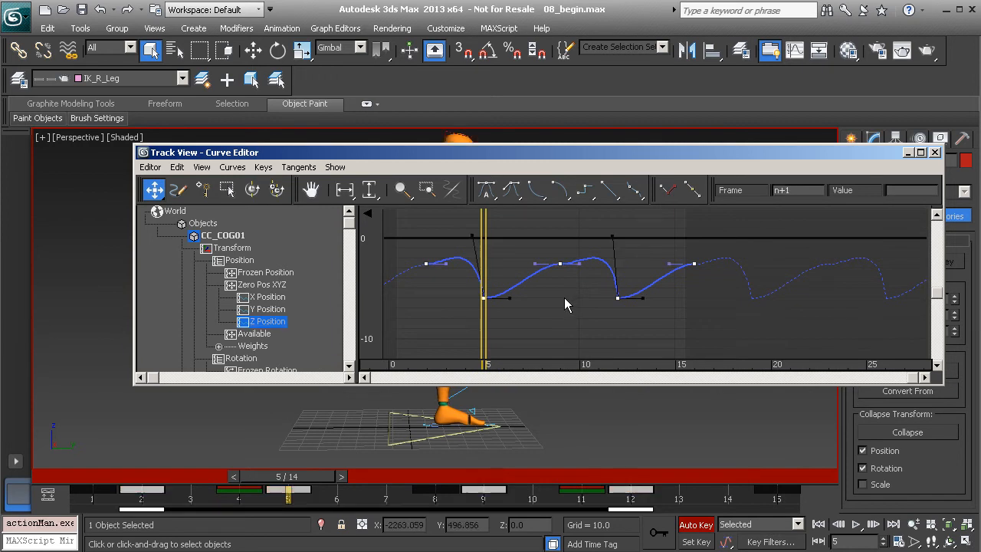
- Undo the halving of the Z Position values, hide the Curve Editor, and play back the run cycle
{"action": "middle_click_drag", "start_coordinate": [544, 292], "coordinate": [566, 257]}
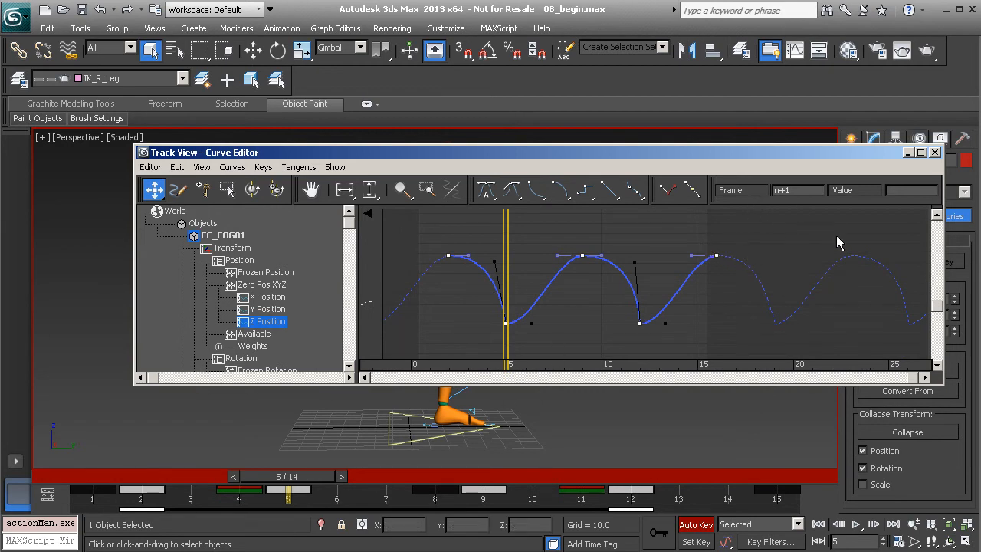
{"action": "left_click", "coordinate": [935, 152]}
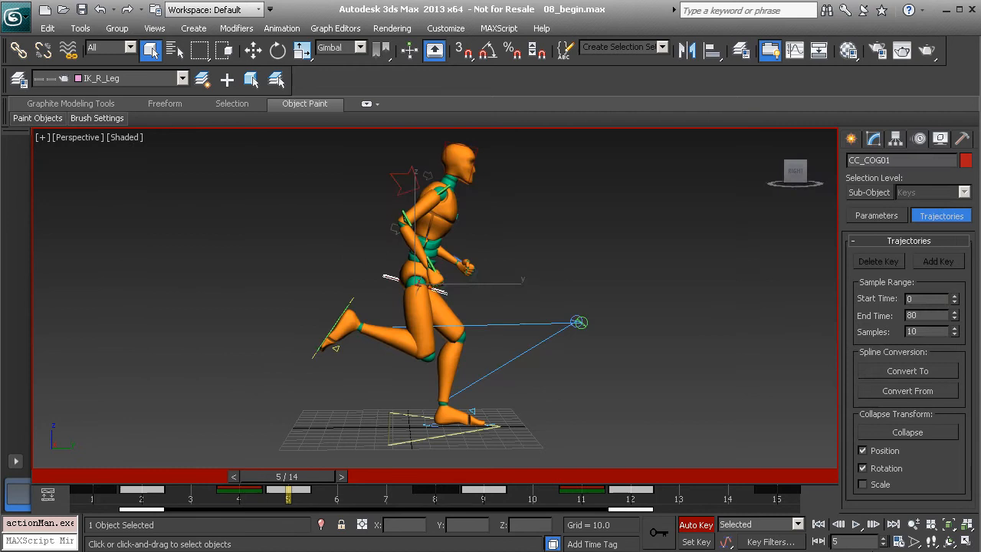
{"action": "left_click", "coordinate": [856, 525]}
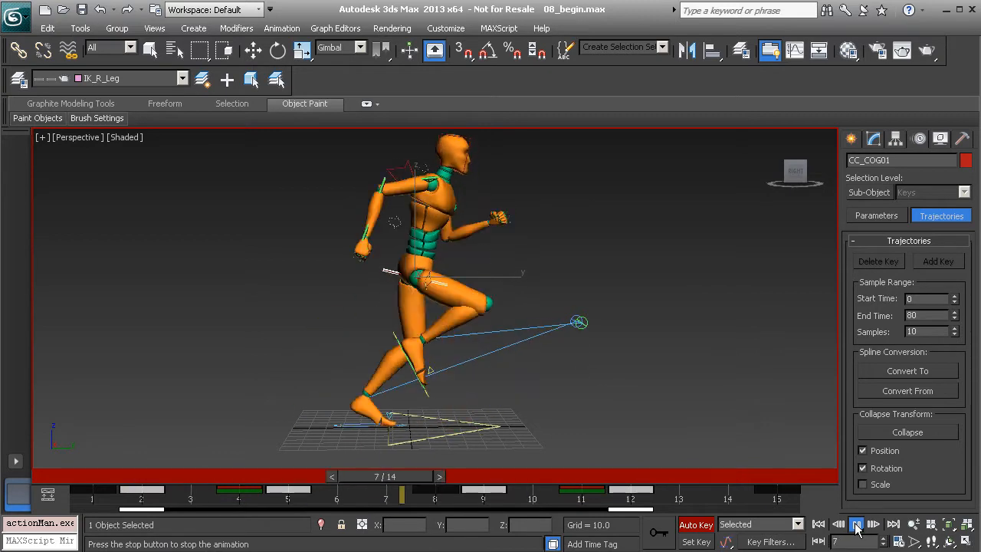
{"action": "left_click", "coordinate": [856, 525]}
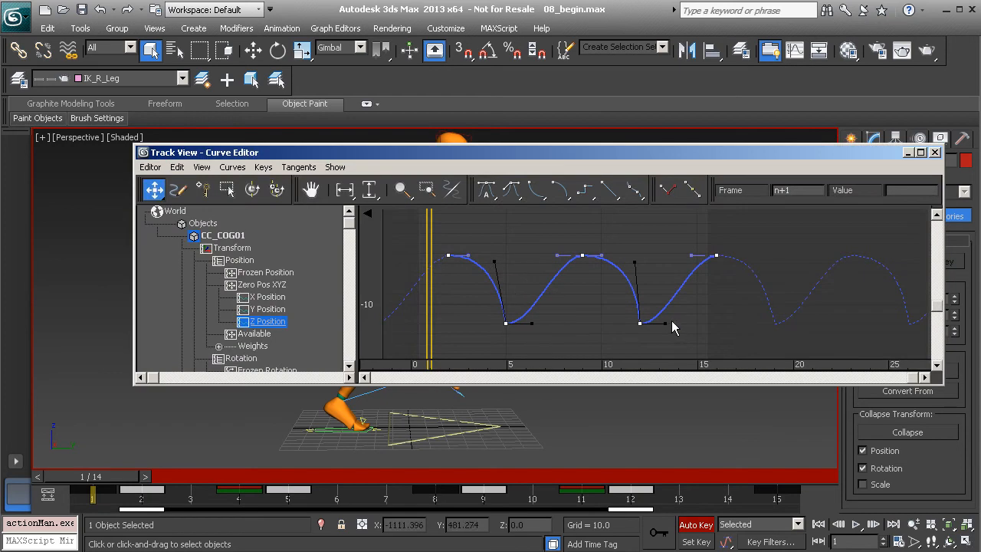
- Compare frames 1 and 15, add a key to the Z Position curve at frame 15, and return to the Move Keys tool
{"action": "right_click", "coordinate": [702, 286]}
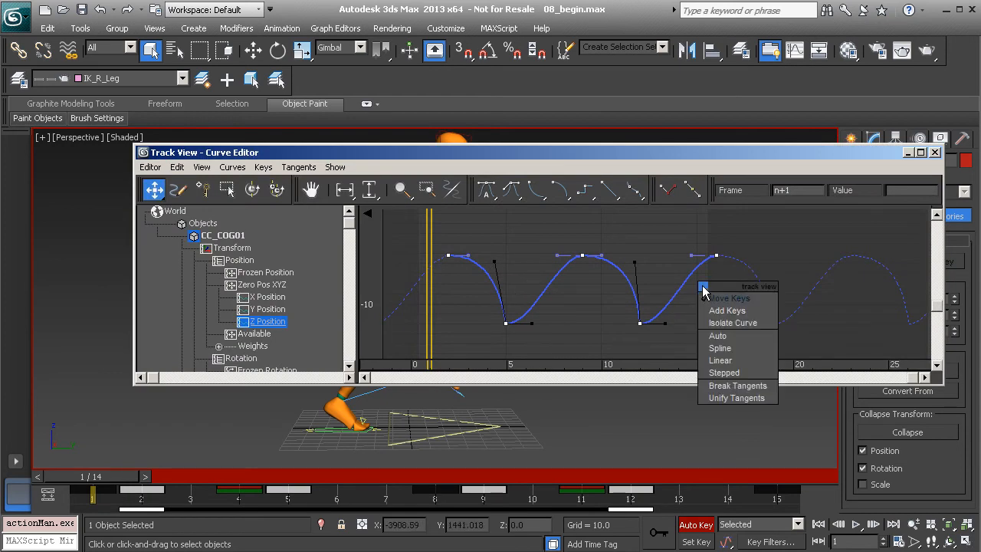
{"action": "left_click", "coordinate": [732, 306]}
{"action": "left_click_drag", "start_coordinate": [506, 478], "coordinate": [846, 476]}
{"action": "key", "text": "q"}
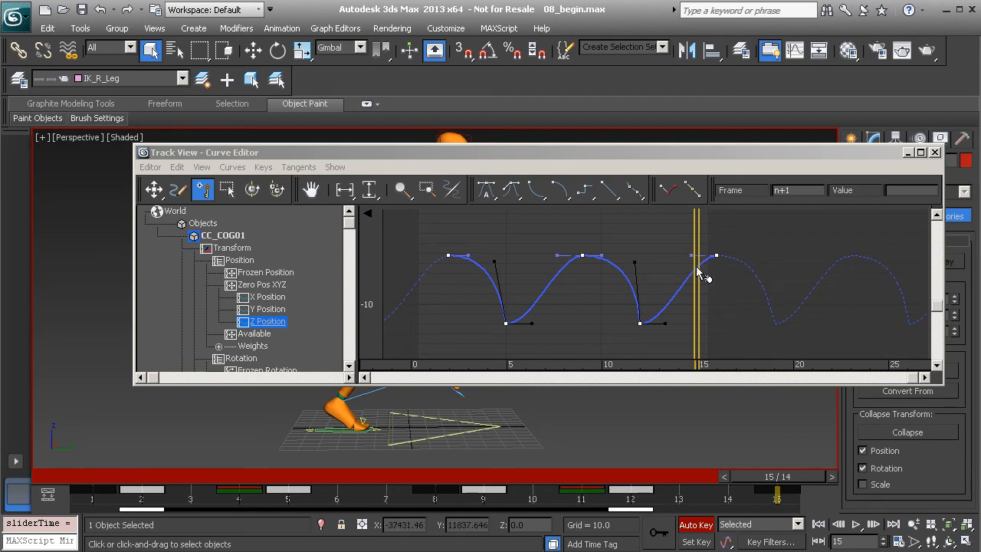
{"action": "left_click_drag", "start_coordinate": [786, 479], "coordinate": [92, 477]}
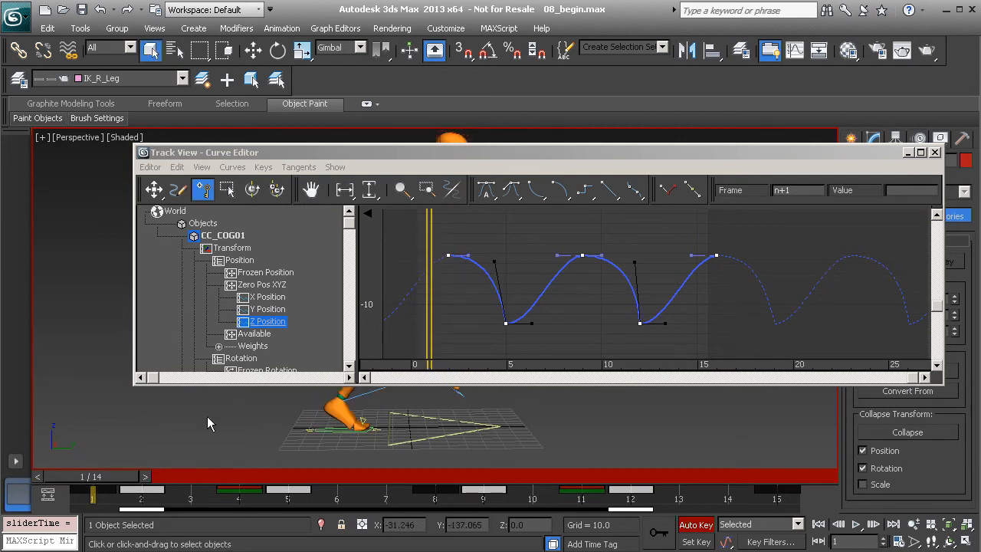
{"action": "left_click_drag", "start_coordinate": [100, 488], "coordinate": [780, 484]}
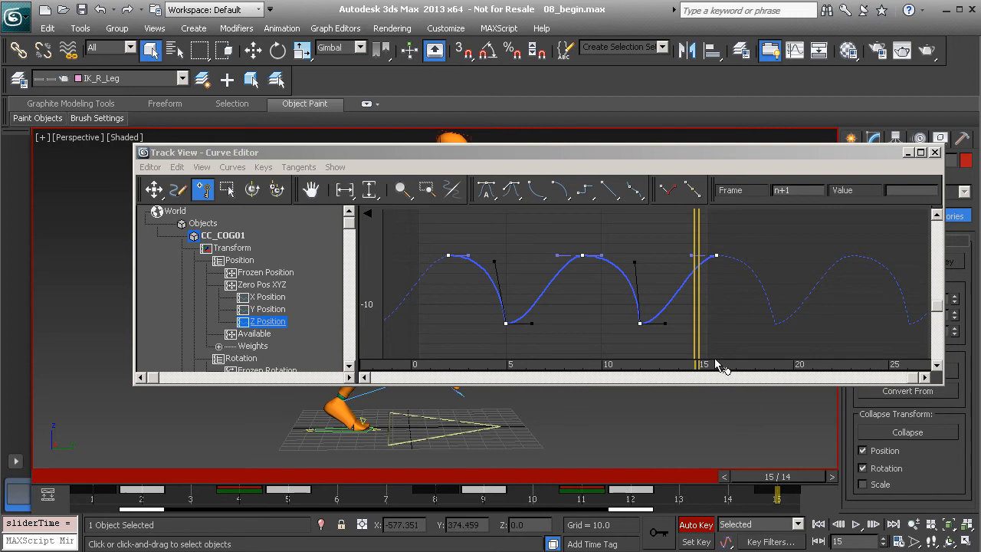
{"action": "left_click", "coordinate": [696, 268]}
{"action": "right_click", "coordinate": [712, 277]}
{"action": "left_click", "coordinate": [737, 296]}
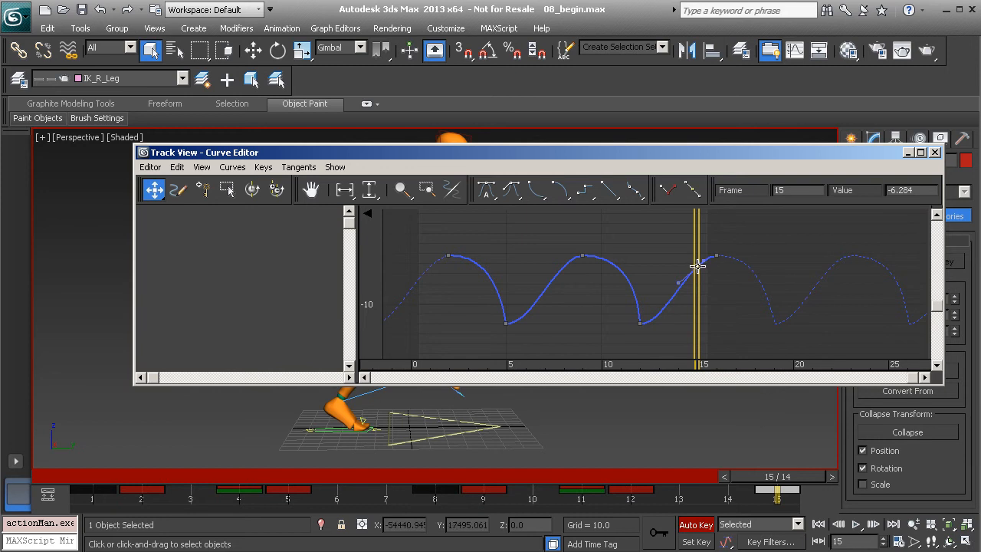
- Copy the Z Position key from frame 15 to frame 1, delete the key at frame 16, and compare the two end keys
{"action": "left_click_drag", "start_coordinate": [697, 266], "coordinate": [431, 289]}
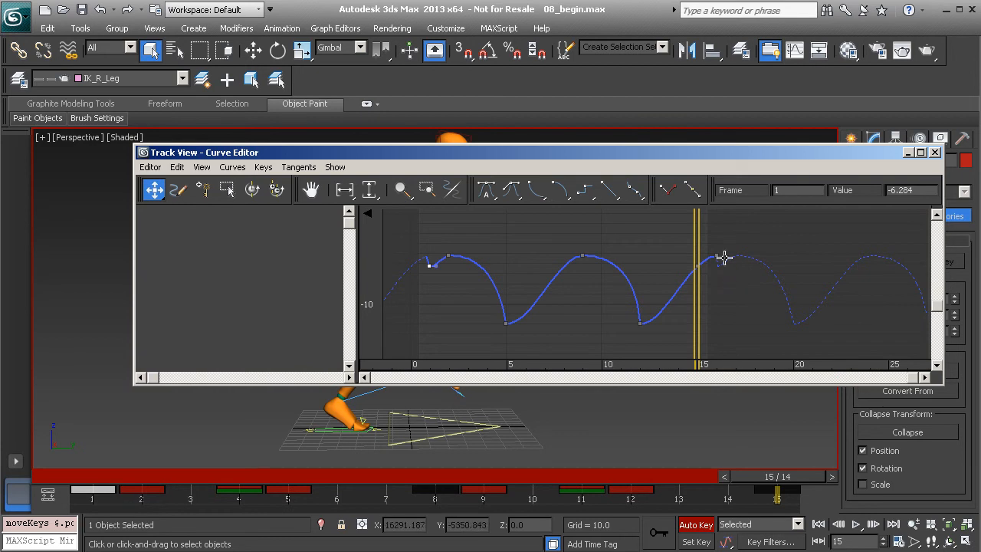
{"action": "left_click_drag", "start_coordinate": [757, 304], "coordinate": [711, 251]}
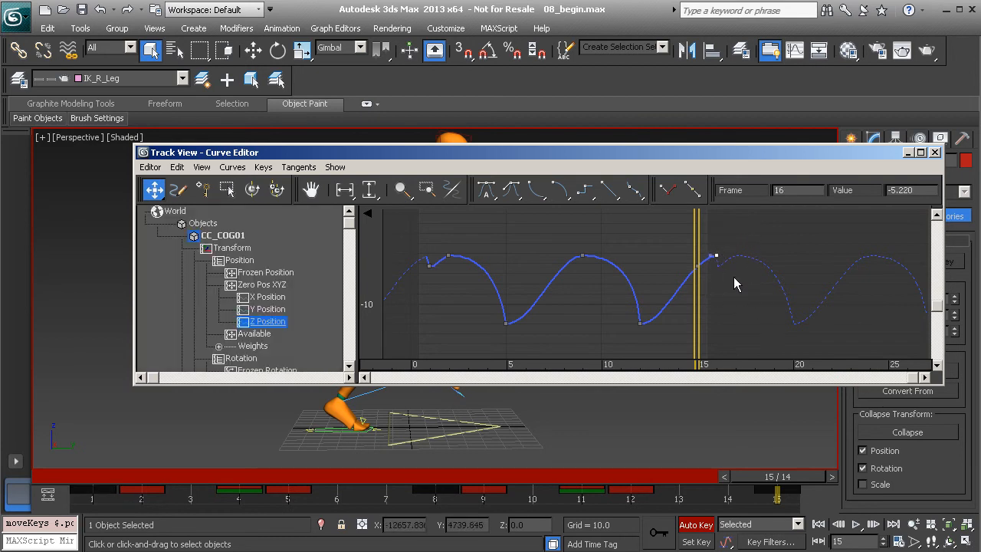
{"action": "key", "text": "Delete"}
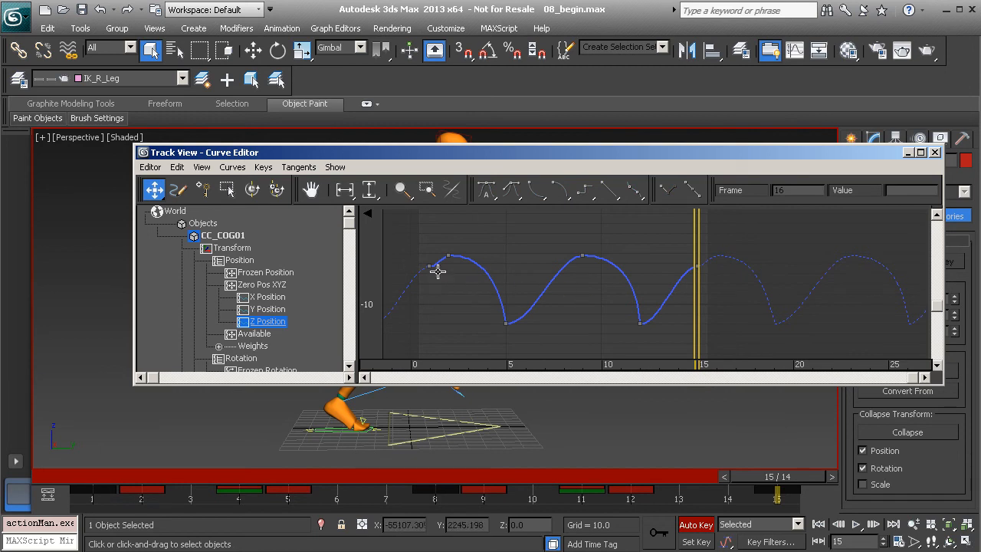
{"action": "left_click_drag", "start_coordinate": [444, 287], "coordinate": [437, 286]}
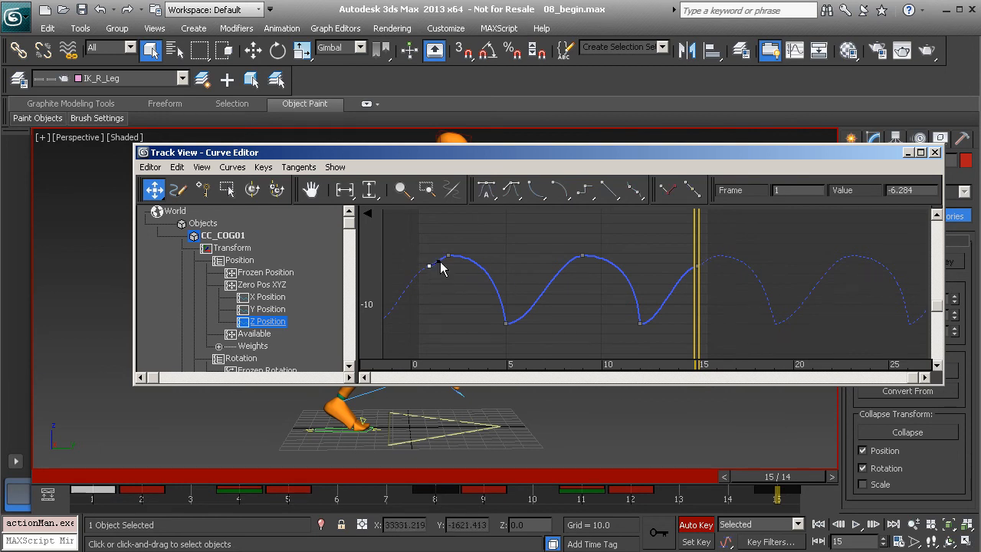
{"action": "left_click", "coordinate": [696, 267]}
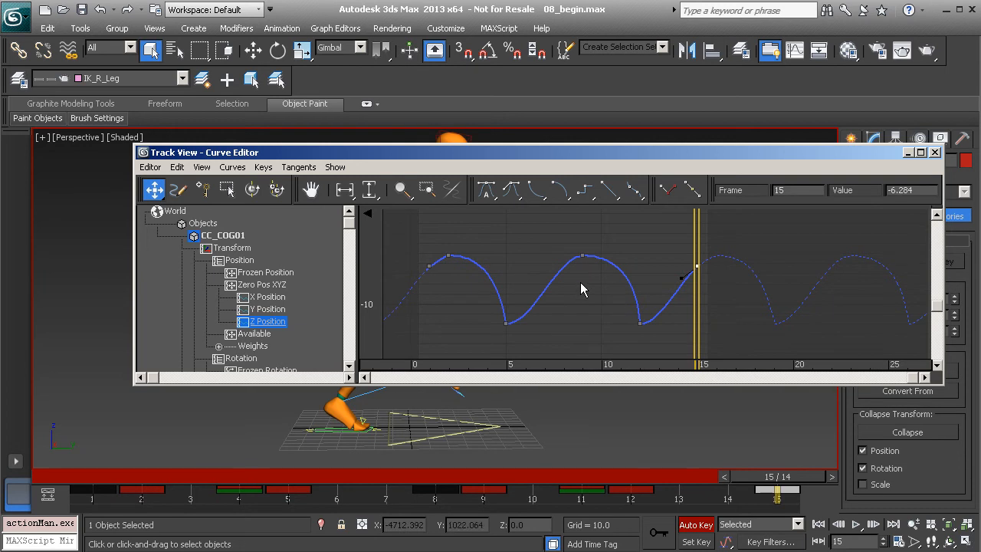
- Adjust the outgoing tangent of the Z Position key at frame 1 so it flows smoothly into the frame 2 peak
{"action": "mouse_move", "coordinate": [670, 285]}
{"action": "middle_mouse_down"}
{"action": "mouse_move", "coordinate": [584, 271]}
{"action": "mouse_move", "coordinate": [686, 284]}
{"action": "middle_mouse_up"}
{"action": "middle_click_drag", "start_coordinate": [609, 272], "coordinate": [697, 289]}
{"action": "left_click_drag", "start_coordinate": [655, 279], "coordinate": [656, 282]}
{"action": "middle_click_drag", "start_coordinate": [499, 267], "coordinate": [648, 280]}
{"action": "middle_click_drag", "start_coordinate": [502, 275], "coordinate": [619, 293]}
{"action": "left_click_drag", "start_coordinate": [505, 263], "coordinate": [588, 313]}
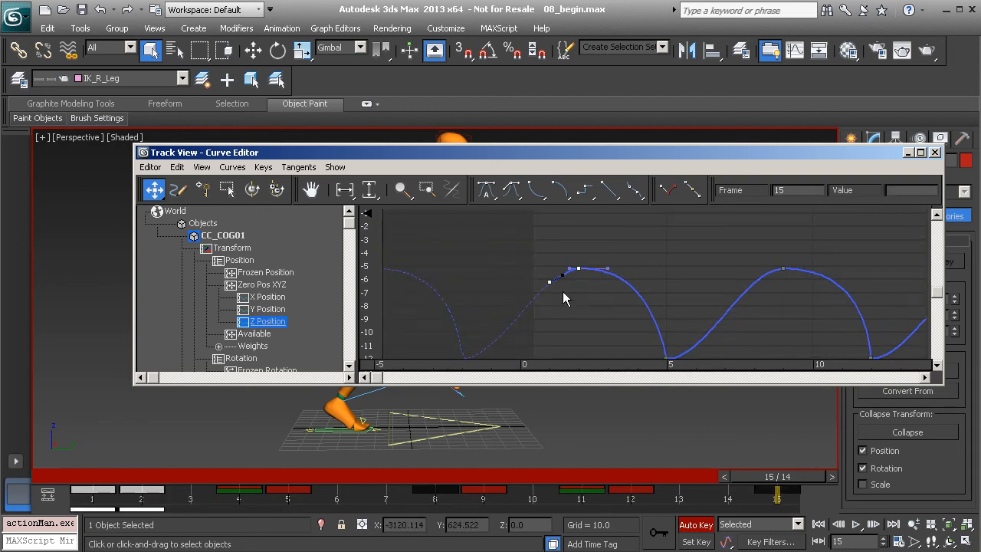
{"action": "left_click", "coordinate": [549, 282]}
{"action": "left_click_drag", "start_coordinate": [564, 280], "coordinate": [565, 274]}
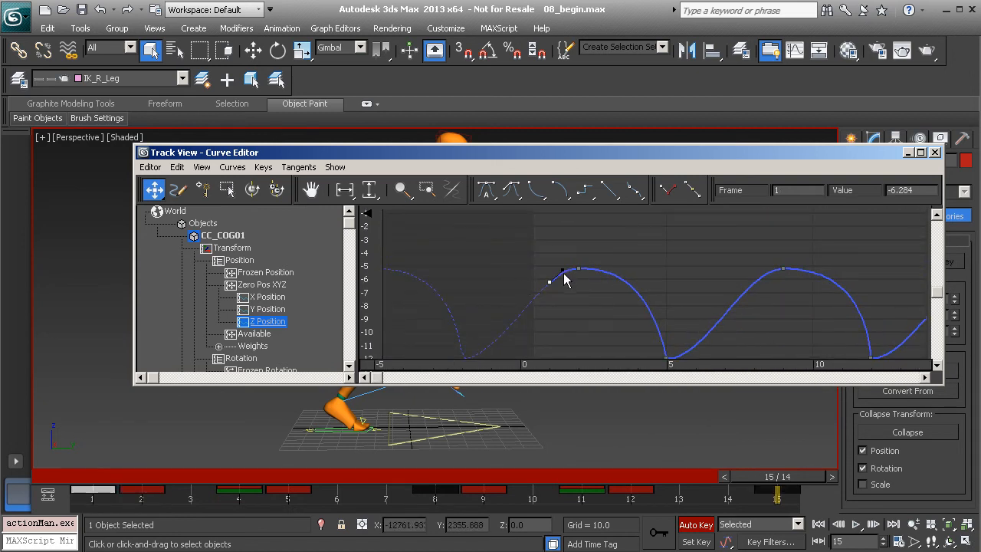
{"action": "left_click", "coordinate": [622, 247]}
- Examine the repeating Z Position curve beyond the keyed range for smooth transitions between cycles
{"action": "middle_click_drag", "start_coordinate": [811, 283], "coordinate": [401, 257]}
{"action": "middle_click_drag", "start_coordinate": [688, 288], "coordinate": [528, 269]}
{"action": "middle_click_drag", "start_coordinate": [724, 298], "coordinate": [528, 293]}
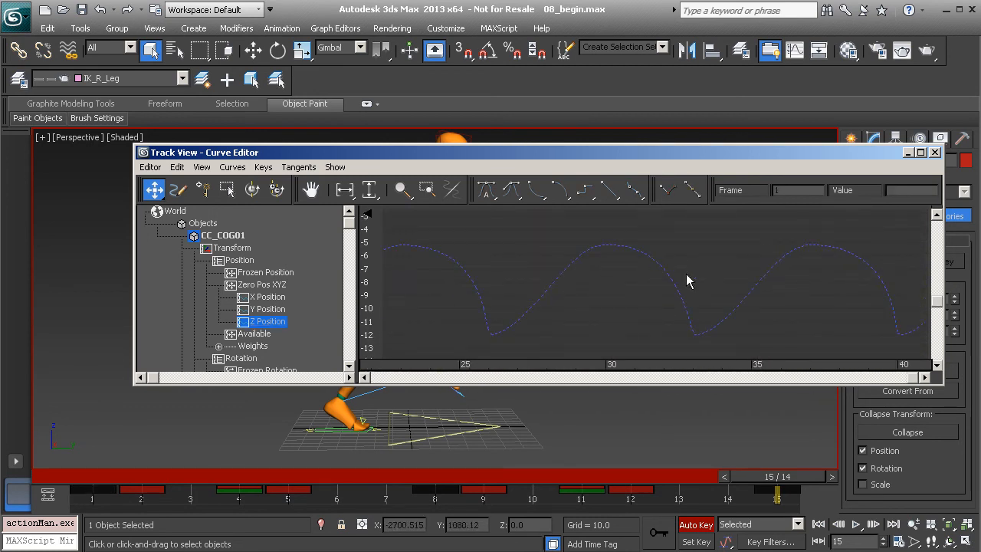
{"action": "middle_click_drag", "start_coordinate": [472, 274], "coordinate": [713, 287]}
{"action": "middle_click_drag", "start_coordinate": [533, 280], "coordinate": [433, 261]}
{"action": "middle_click_drag", "start_coordinate": [766, 286], "coordinate": [582, 297]}
{"action": "middle_click_drag", "start_coordinate": [694, 302], "coordinate": [716, 296]}
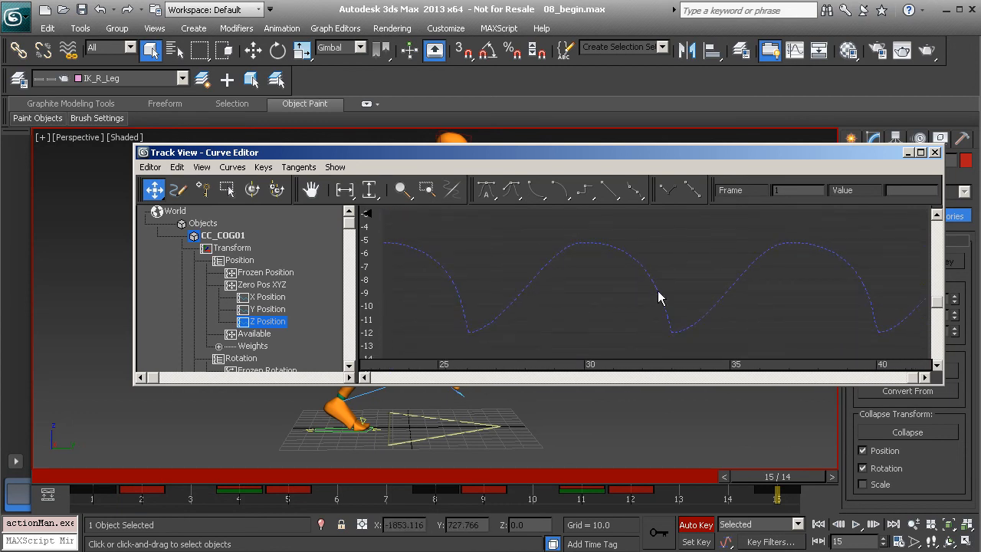
{"action": "middle_click_drag", "start_coordinate": [423, 293], "coordinate": [613, 289]}
{"action": "middle_click_drag", "start_coordinate": [568, 290], "coordinate": [738, 290]}
{"action": "middle_click_drag", "start_coordinate": [552, 286], "coordinate": [746, 284]}
{"action": "middle_click_drag", "start_coordinate": [565, 285], "coordinate": [607, 284]}
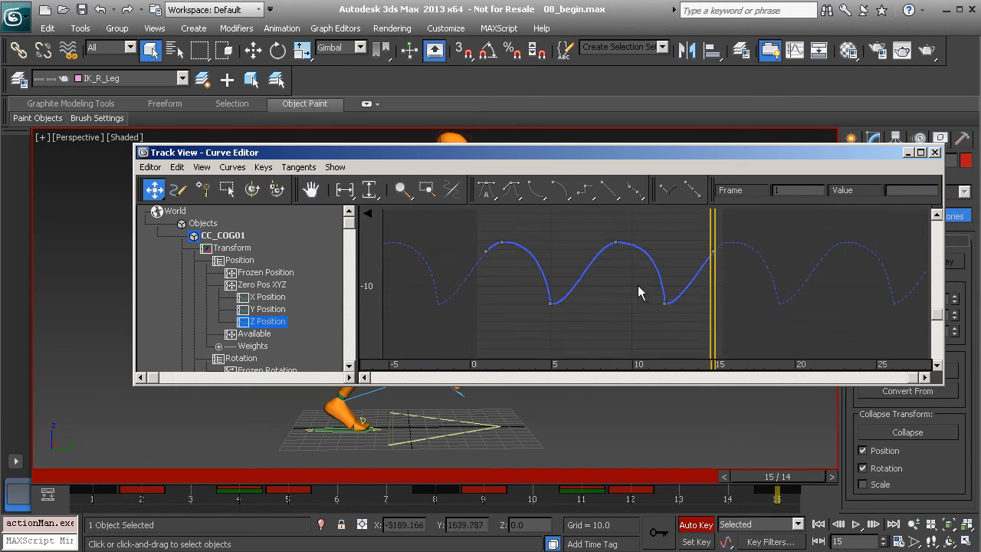
- Minimize the Curve Editor and play back the run cycle to review the body's vertical motion
{"action": "left_click", "coordinate": [908, 152]}
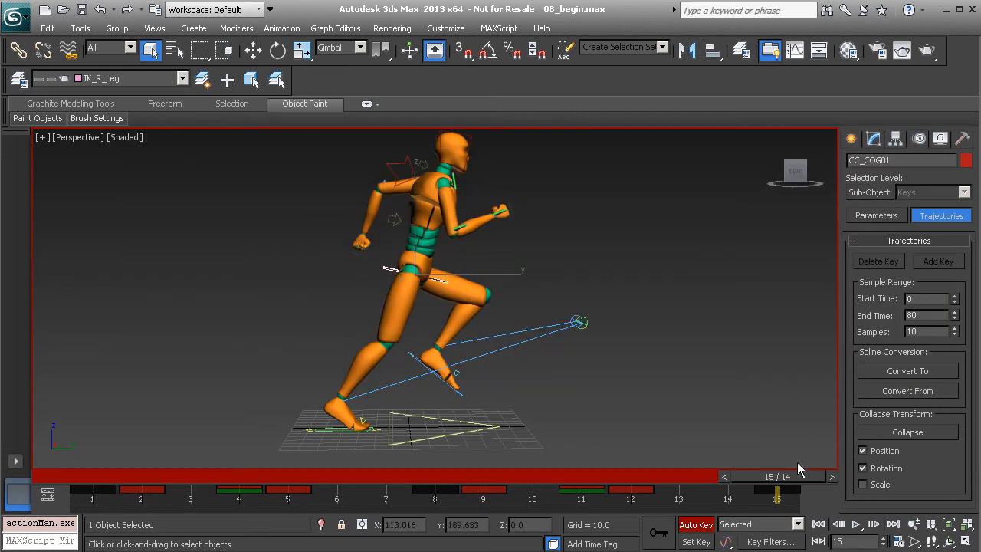
{"action": "left_click", "coordinate": [858, 525]}
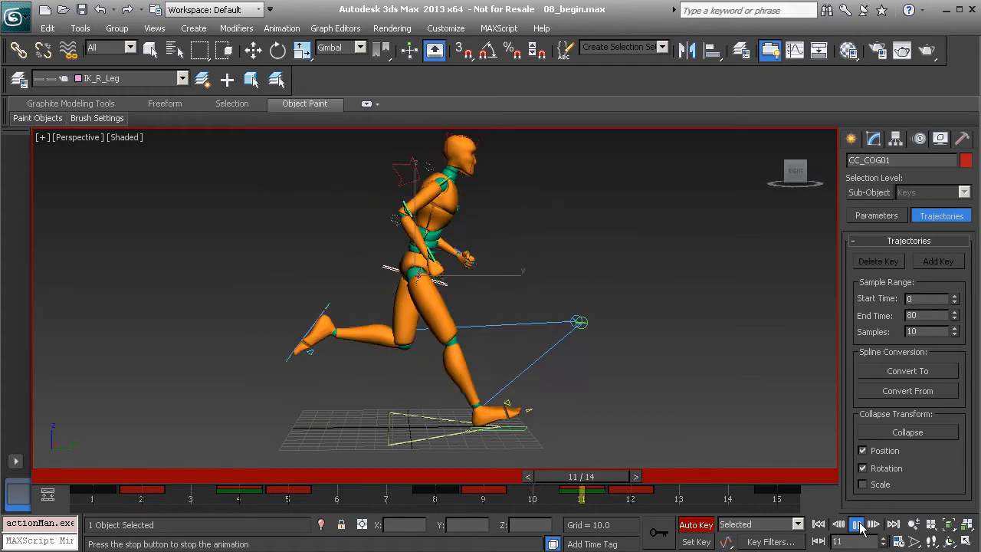
{"action": "left_click", "coordinate": [857, 524]}
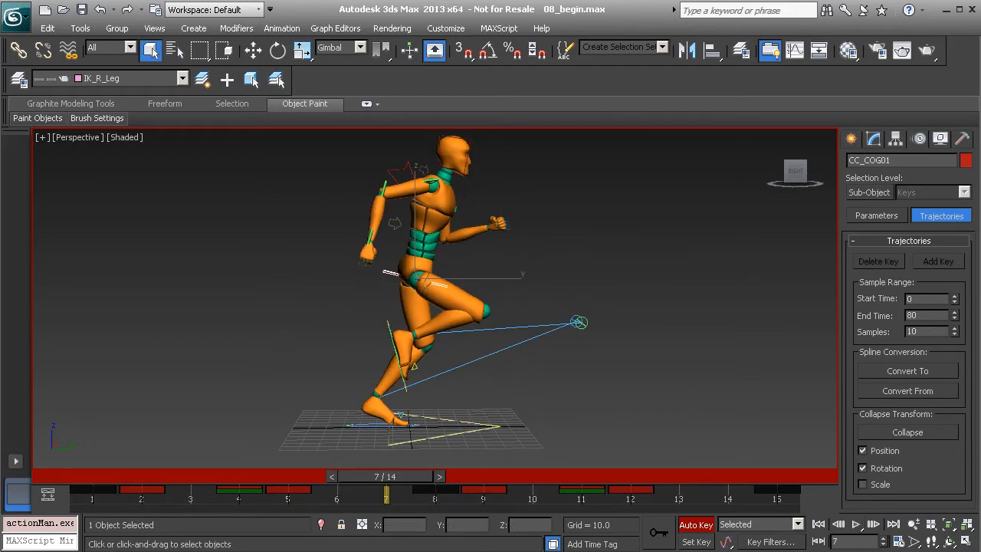
- Reopen the Curve Editor and display the X Rotation curve under Zero Euler XYZ
{"action": "key", "text": "alt+Tab"}
{"action": "left_click_drag", "start_coordinate": [309, 316], "coordinate": [279, 228]}
{"action": "left_click", "coordinate": [261, 286]}
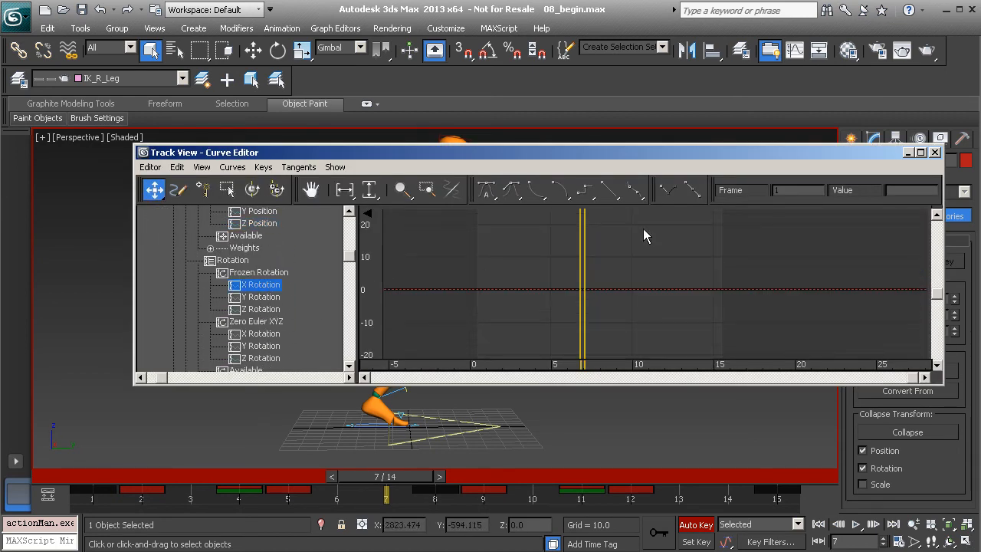
{"action": "middle_click_drag", "start_coordinate": [276, 289], "coordinate": [276, 271]}
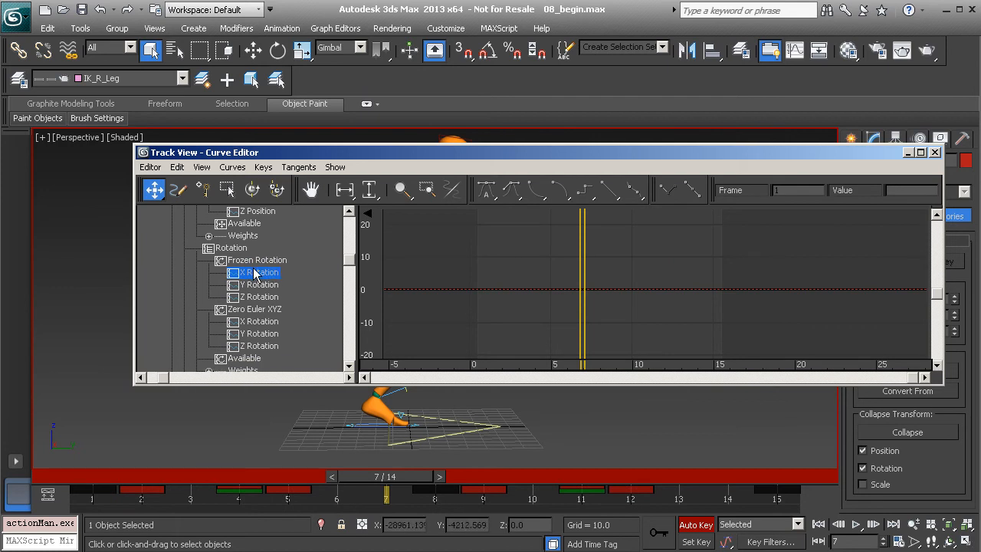
{"action": "left_click", "coordinate": [260, 323]}
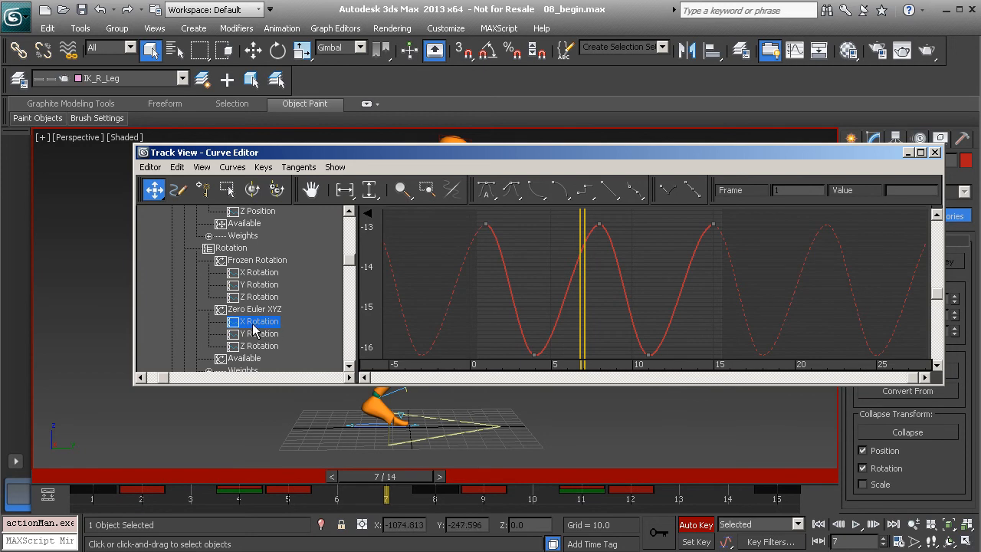
- Select all X Rotation keys and shift them forward one frame by entering n+1 as their frame
{"action": "middle_click_drag", "start_coordinate": [650, 261], "coordinate": [646, 329], "text": "ctrl+alt"}
{"action": "left_click_drag", "start_coordinate": [871, 346], "coordinate": [872, 344]}
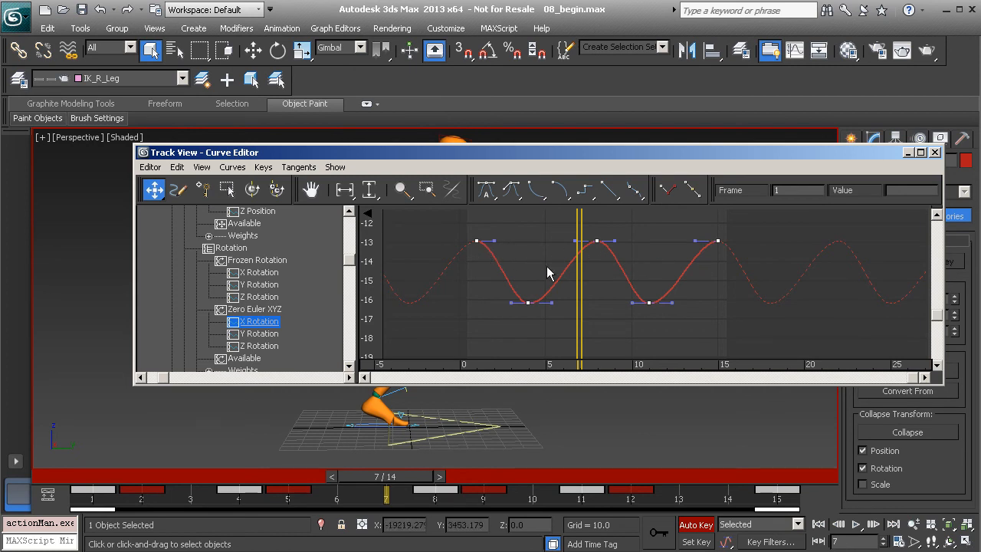
{"action": "left_click_drag", "start_coordinate": [641, 268], "coordinate": [576, 224]}
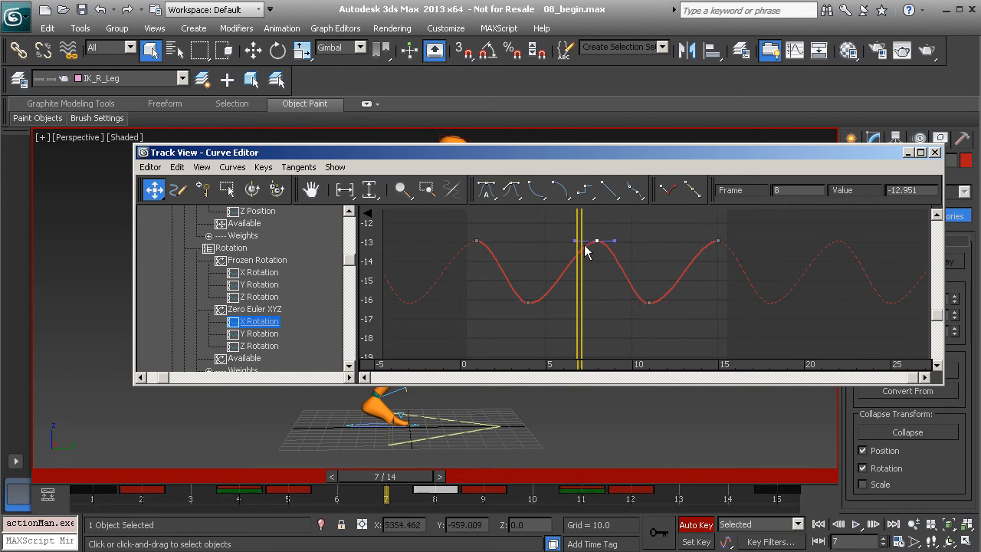
{"action": "left_click_drag", "start_coordinate": [689, 294], "coordinate": [694, 299]}
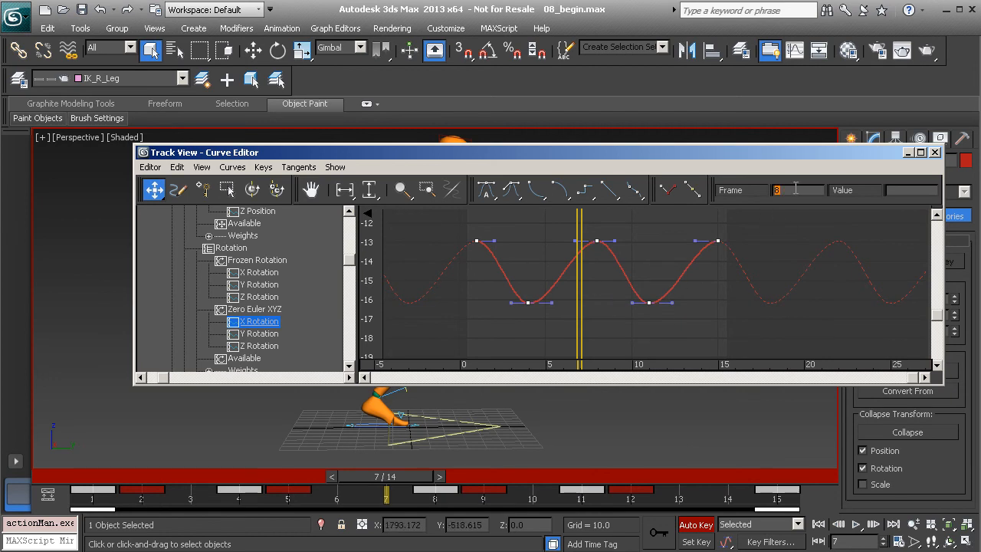
{"action": "type", "text": "n+1"}
{"action": "key", "text": "Return"}
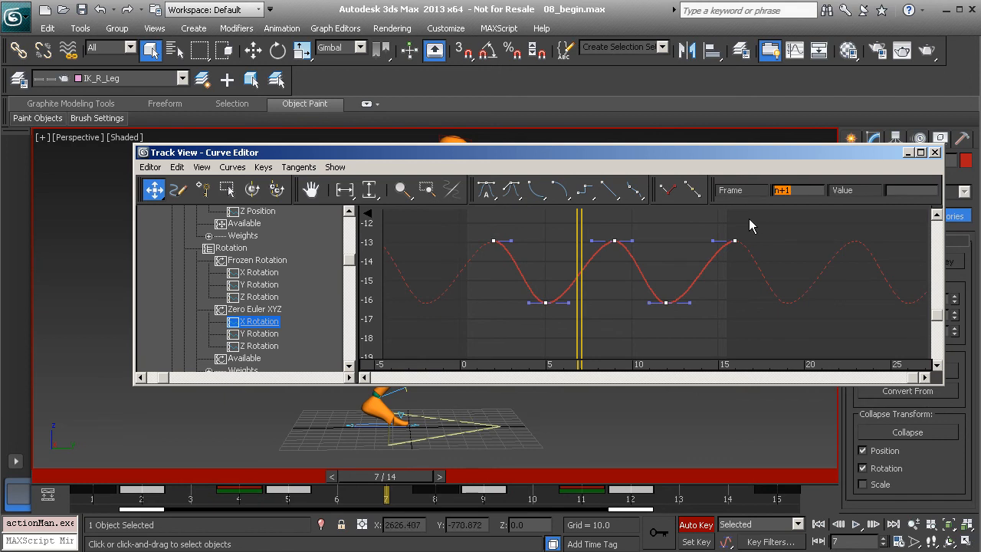
- Go to frame 15, add a key there on the X Rotation curve, and return to the Move Keys tool
{"action": "left_click_drag", "start_coordinate": [680, 481], "coordinate": [806, 491]}
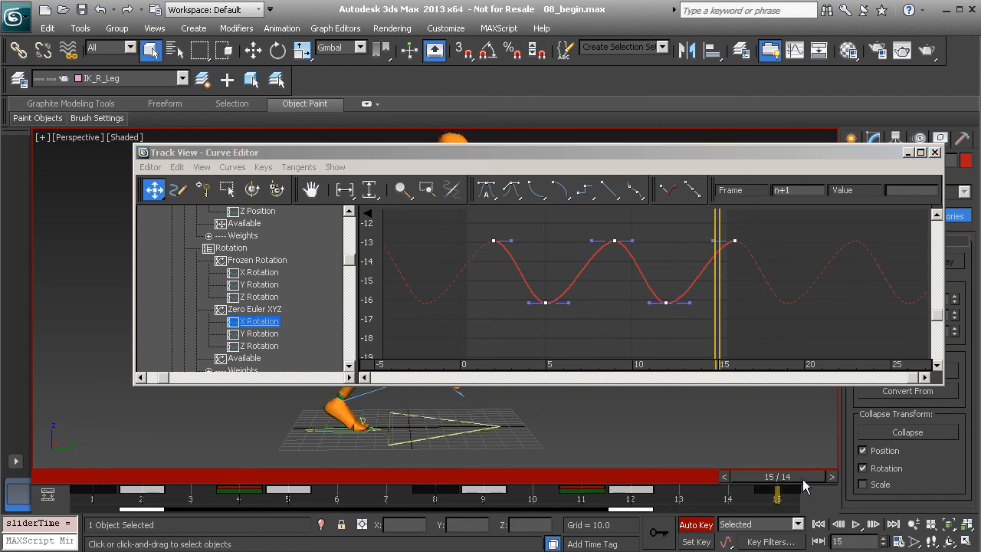
{"action": "middle_click_drag", "start_coordinate": [731, 290], "coordinate": [656, 286]}
{"action": "scroll", "coordinate": [675, 264], "scroll_direction": "up", "scroll_amount": 4}
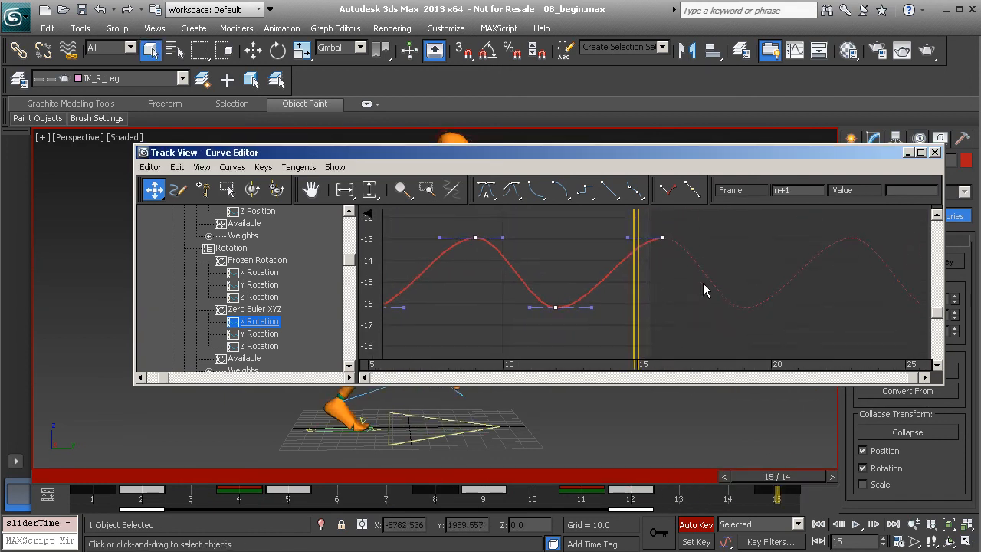
{"action": "right_click", "coordinate": [674, 265]}
{"action": "left_click", "coordinate": [711, 292]}
{"action": "left_click", "coordinate": [636, 249]}
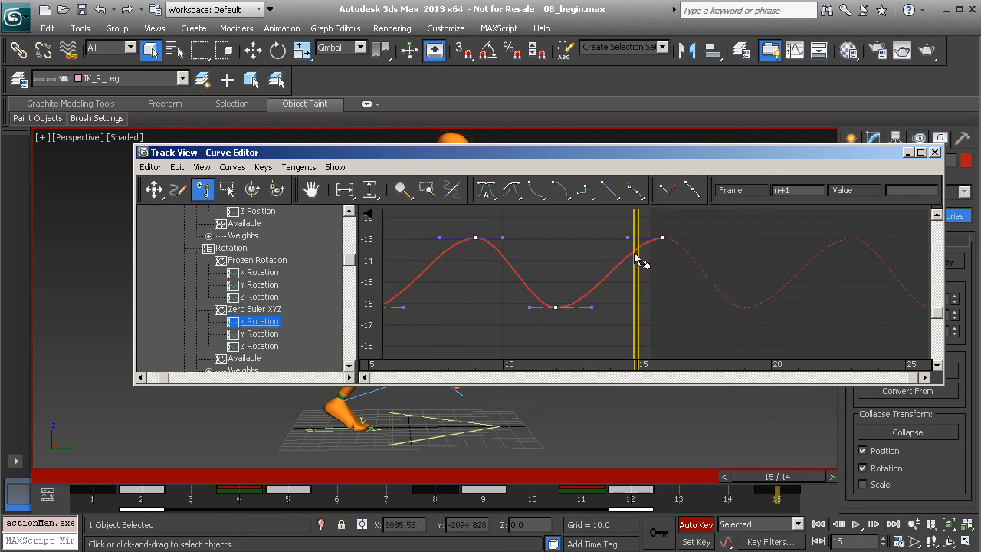
{"action": "middle_click_drag", "start_coordinate": [631, 301], "coordinate": [727, 300]}
{"action": "right_click", "coordinate": [748, 289]}
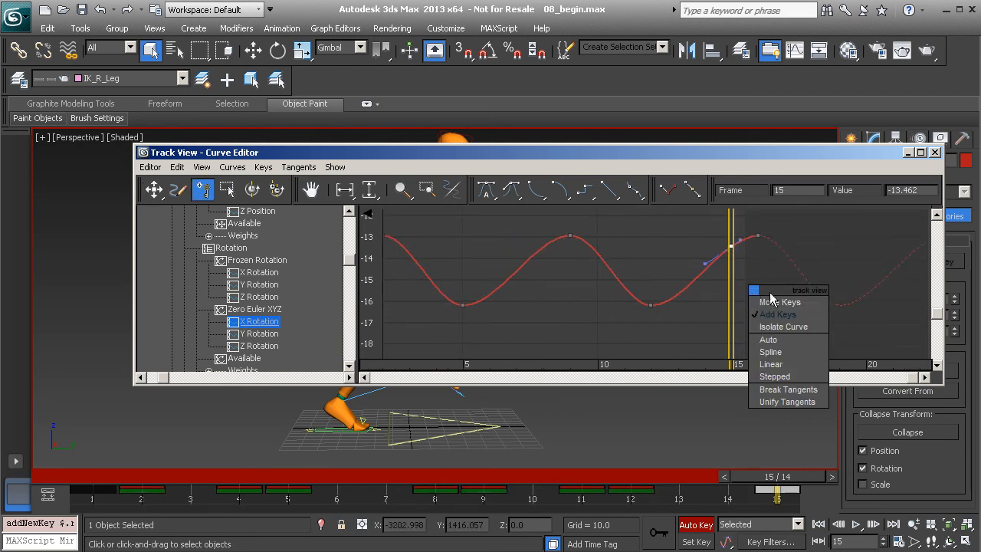
{"action": "left_click", "coordinate": [783, 304]}
- Copy the X Rotation key at frame 15 to frame 1 and delete the leftover key at frame 16
{"action": "mouse_move", "coordinate": [700, 255]}
{"action": "middle_mouse_down", "text": "ctrl+alt"}
{"action": "mouse_move", "coordinate": [700, 296]}
{"action": "mouse_move", "coordinate": [696, 255]}
{"action": "mouse_move", "coordinate": [682, 252]}
{"action": "middle_mouse_up", "text": "ctrl+alt"}
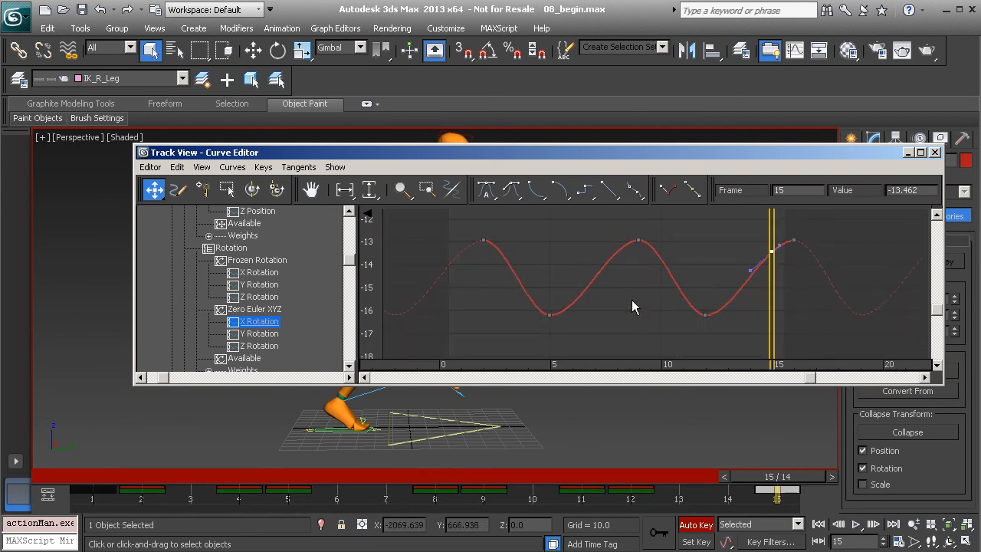
{"action": "left_click_drag", "start_coordinate": [776, 258], "coordinate": [460, 272]}
{"action": "left_click_drag", "start_coordinate": [839, 295], "coordinate": [790, 232]}
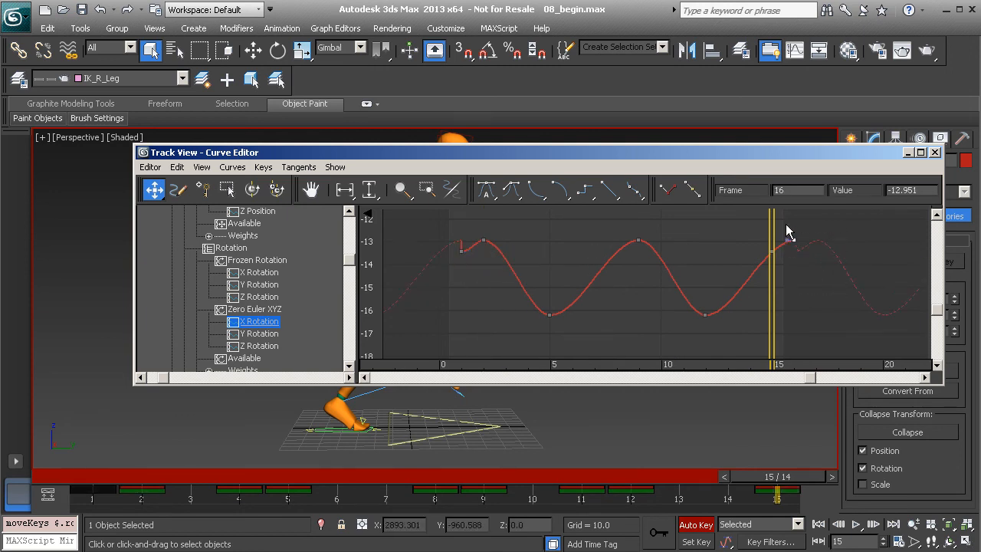
{"action": "key", "text": "Delete"}
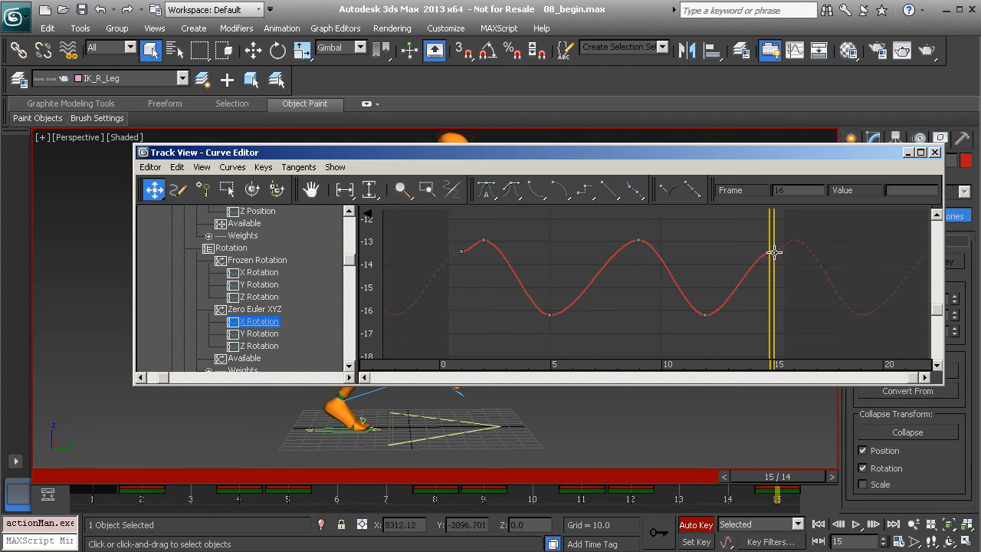
- Select the X Rotation keys at frames 1 and 15, set their tangents to Smooth, and convert them to Spline tangents
{"action": "left_click", "coordinate": [772, 252]}
{"action": "left_click", "coordinate": [461, 251]}
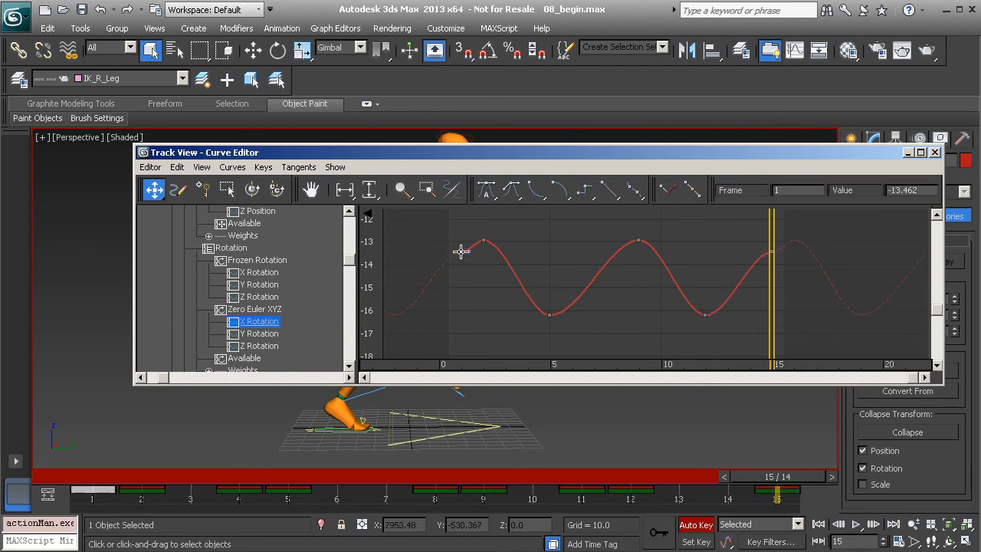
{"action": "left_click_drag", "start_coordinate": [780, 276], "coordinate": [482, 276]}
{"action": "left_click", "coordinate": [771, 252], "text": "ctrl"}
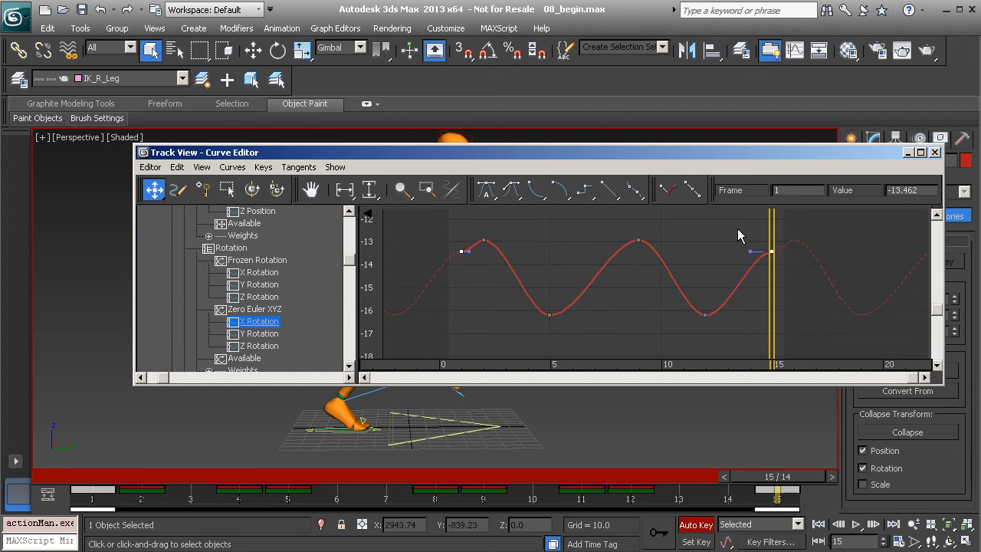
{"action": "left_click", "coordinate": [633, 191]}
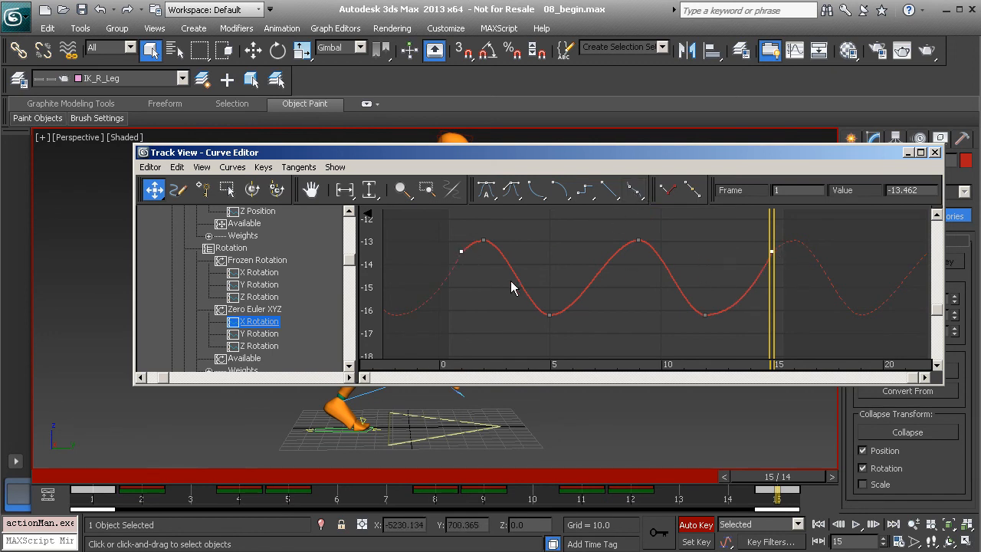
{"action": "left_click", "coordinate": [512, 192]}
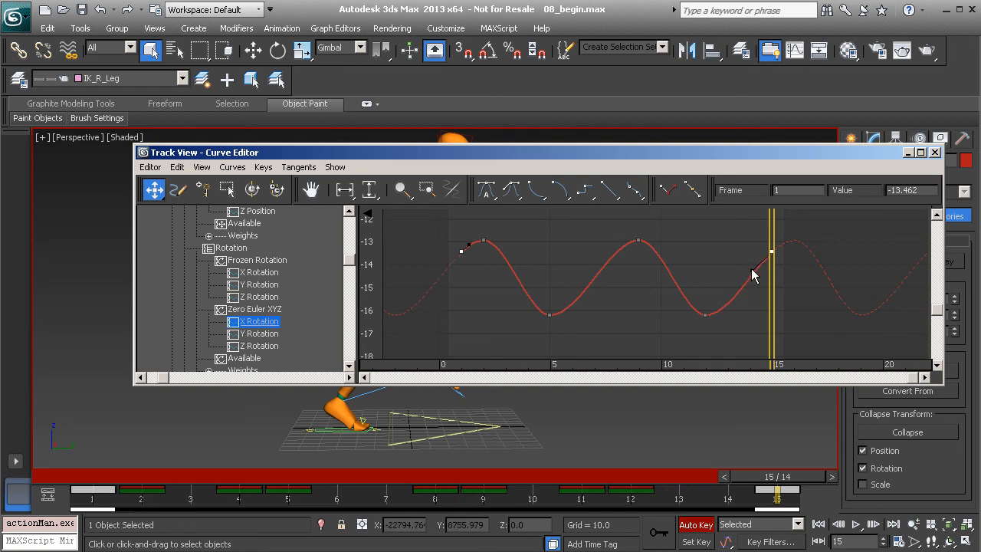
- Check the looping X Rotation curve beyond frame 15, minimize the Curve Editor, deselect the control, and play back the run cycle
{"action": "left_click", "coordinate": [723, 244]}
{"action": "middle_click_drag", "start_coordinate": [801, 260], "coordinate": [576, 260]}
{"action": "middle_click_drag", "start_coordinate": [678, 259], "coordinate": [571, 267]}
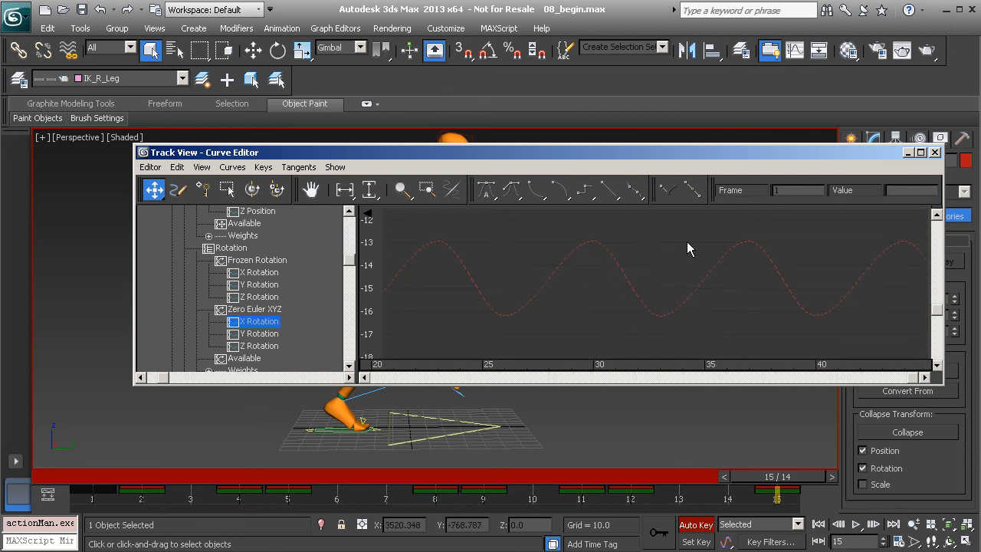
{"action": "middle_click_drag", "start_coordinate": [642, 267], "coordinate": [778, 268]}
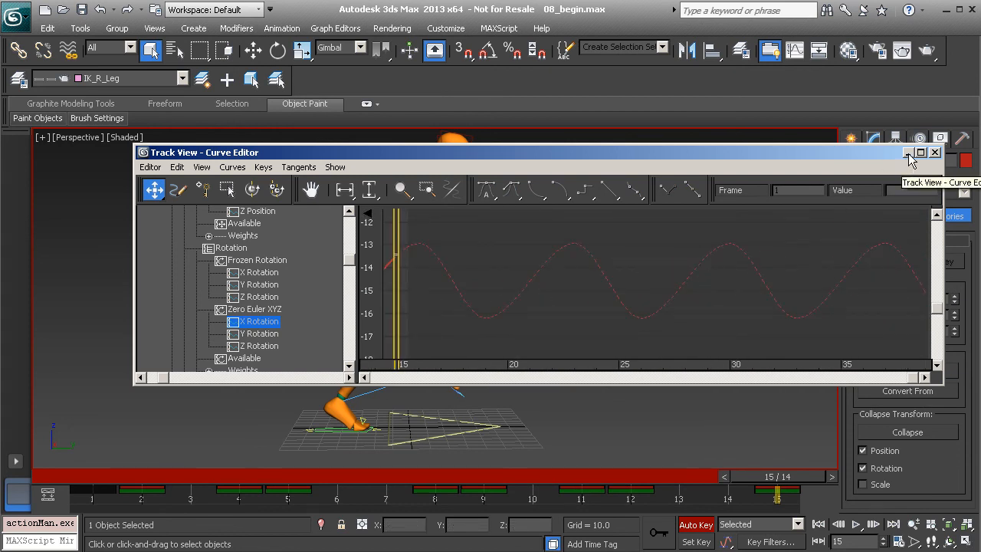
{"action": "left_click", "coordinate": [908, 152]}
{"action": "left_click", "coordinate": [757, 439]}
{"action": "left_click", "coordinate": [856, 524]}
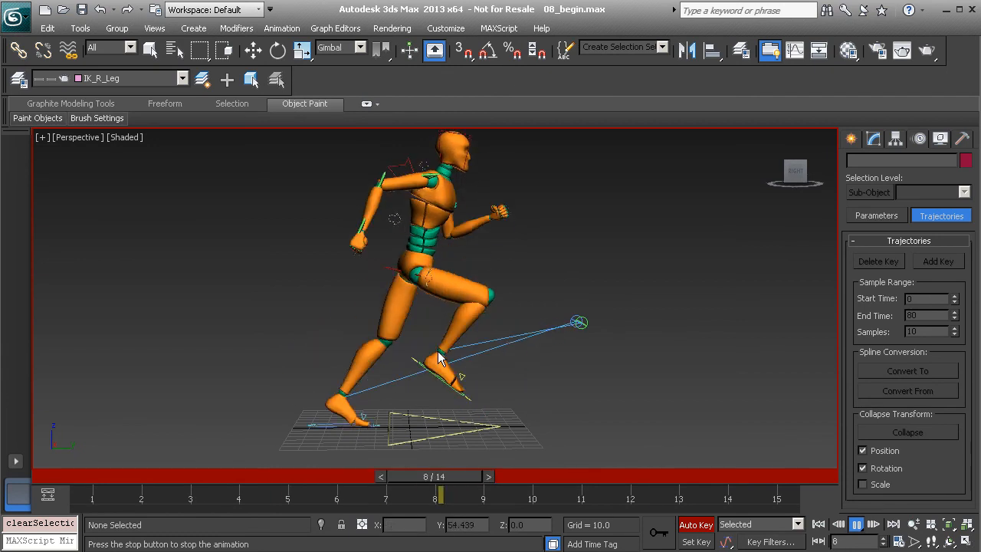
{"action": "left_click", "coordinate": [856, 524]}
- Go to frame 1 and examine the character's running pose by orbiting around the body
{"action": "middle_click_drag", "start_coordinate": [635, 360], "coordinate": [556, 364], "text": "alt"}
{"action": "left_click_drag", "start_coordinate": [108, 475], "coordinate": [126, 483]}
{"action": "middle_click_drag", "start_coordinate": [199, 395], "coordinate": [371, 370], "text": "alt"}
{"action": "middle_click_drag", "start_coordinate": [403, 325], "coordinate": [384, 316], "text": "alt"}
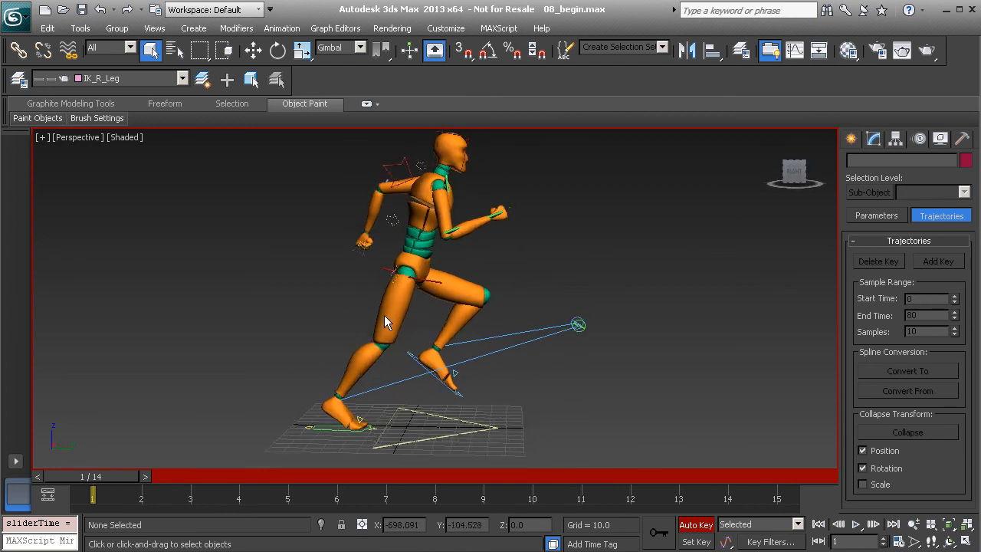